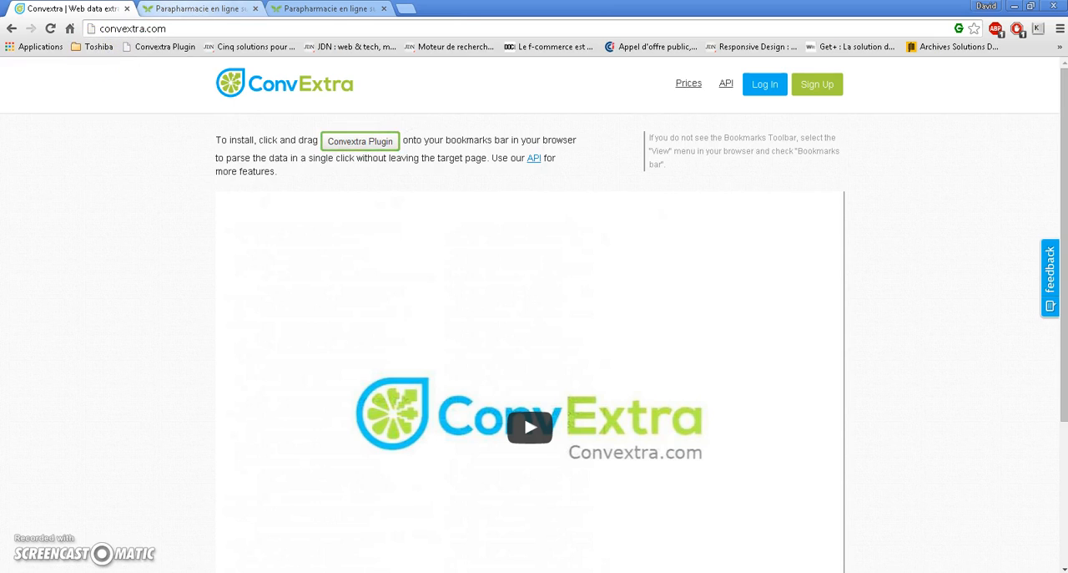
On the Pharmacie Michelet catalogue tab, launch the Convextra Plugin bookmarklet and select the product listing block
key(ctrl+Tab)
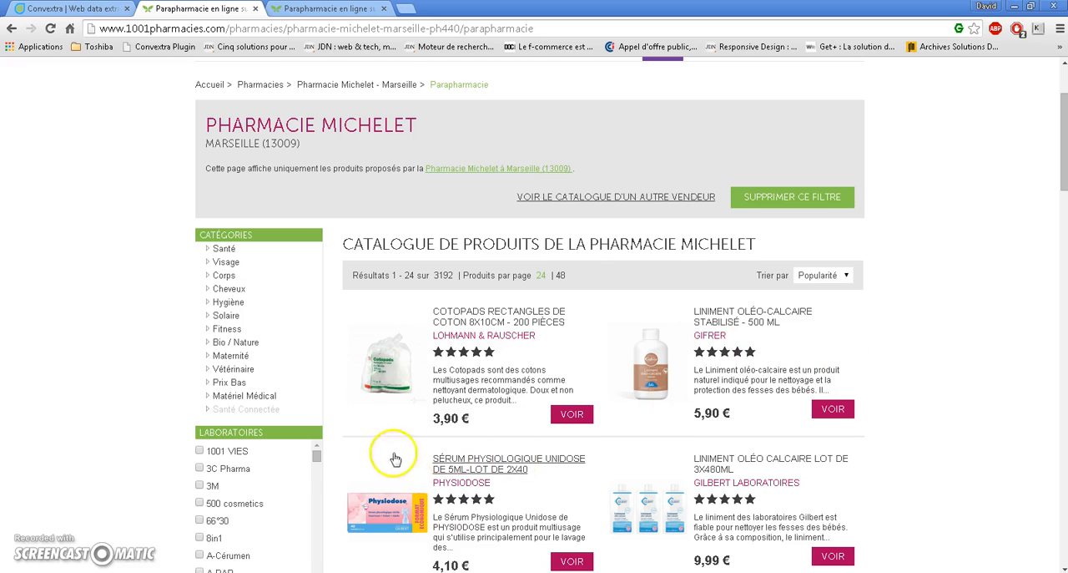
click(146, 52)
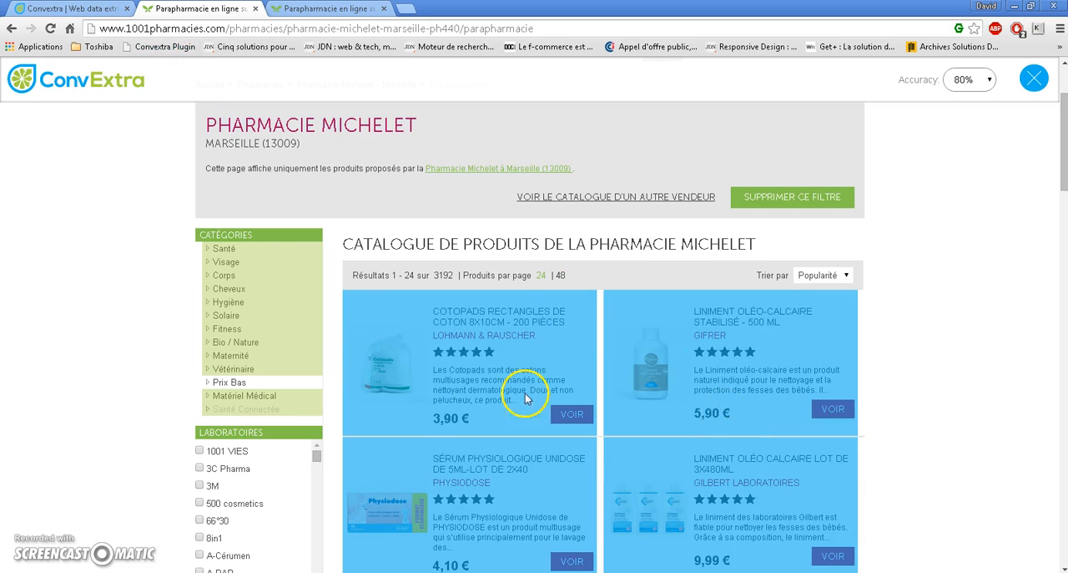
click(387, 311)
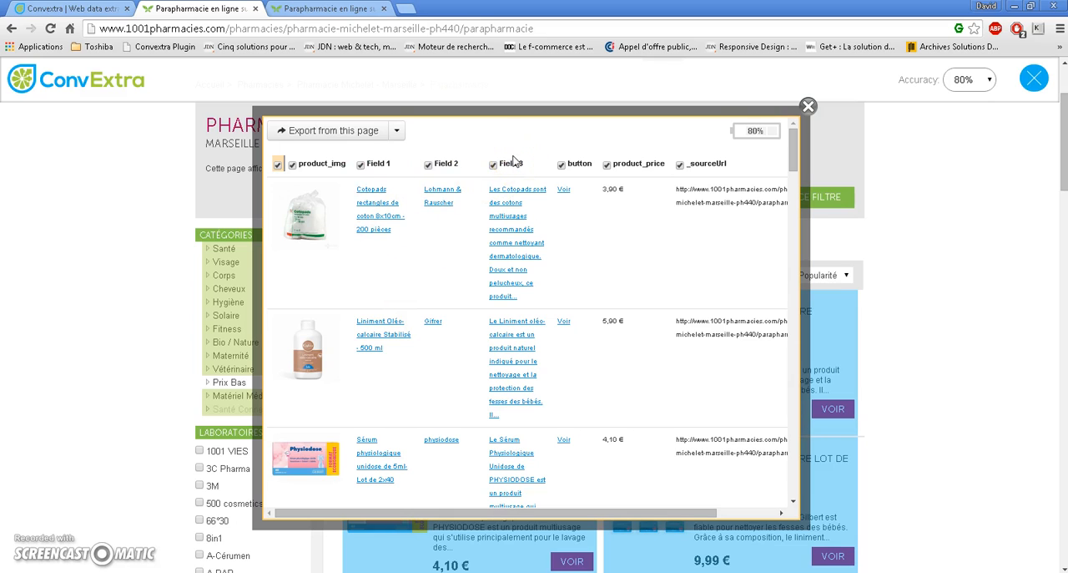
Export the extracted product data from this page and open the downloaded CSV file
click(323, 134)
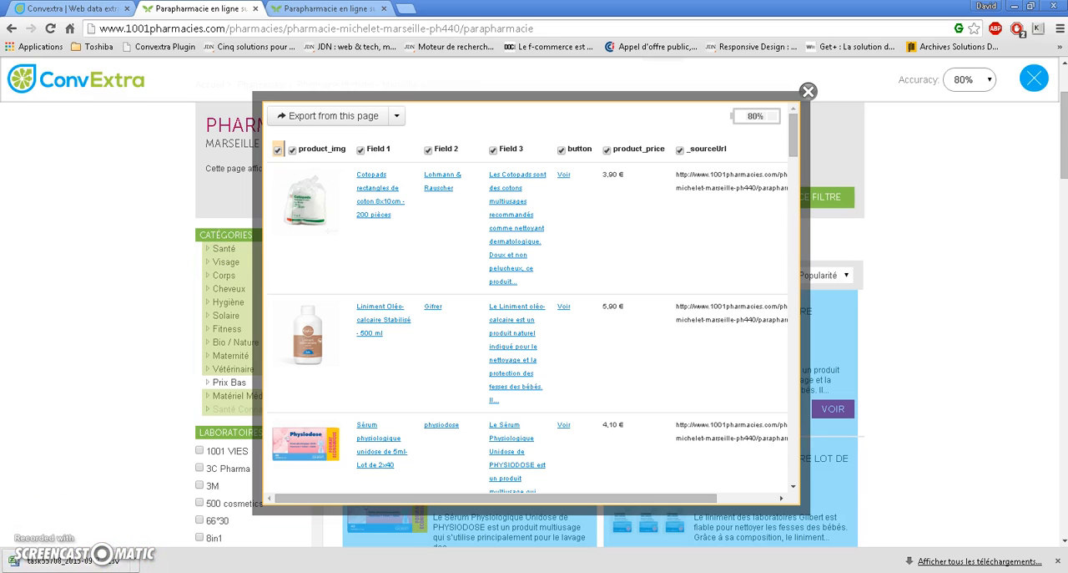
click(90, 562)
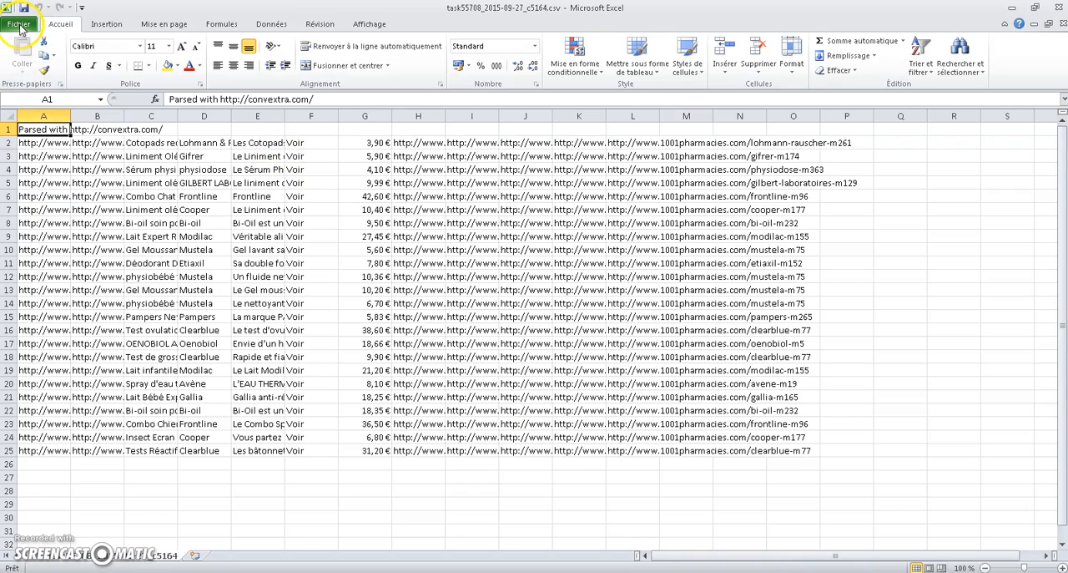
Start Save As and rename the file to client.txt
click(20, 25)
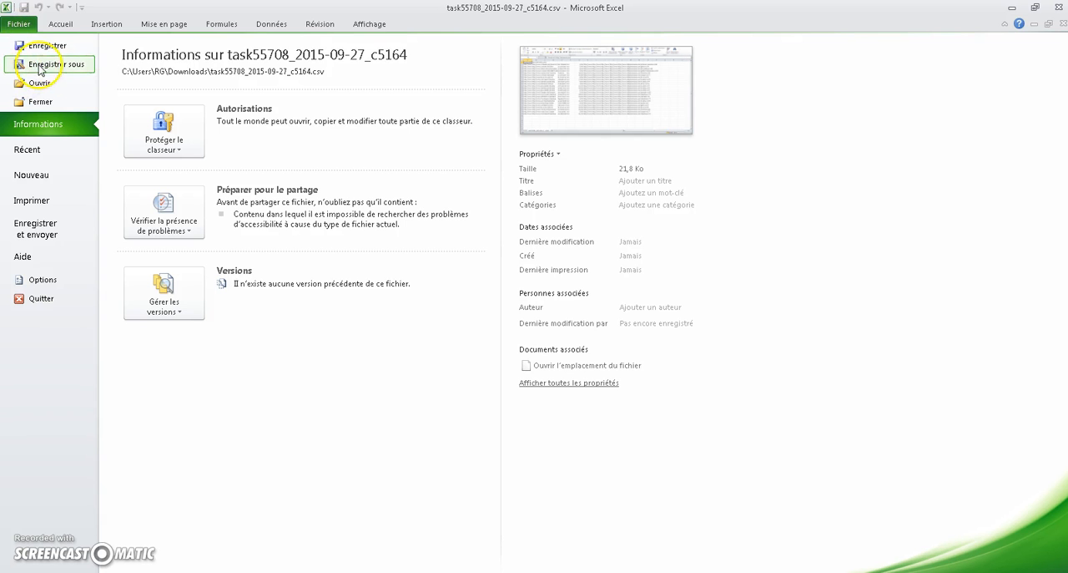
click(39, 69)
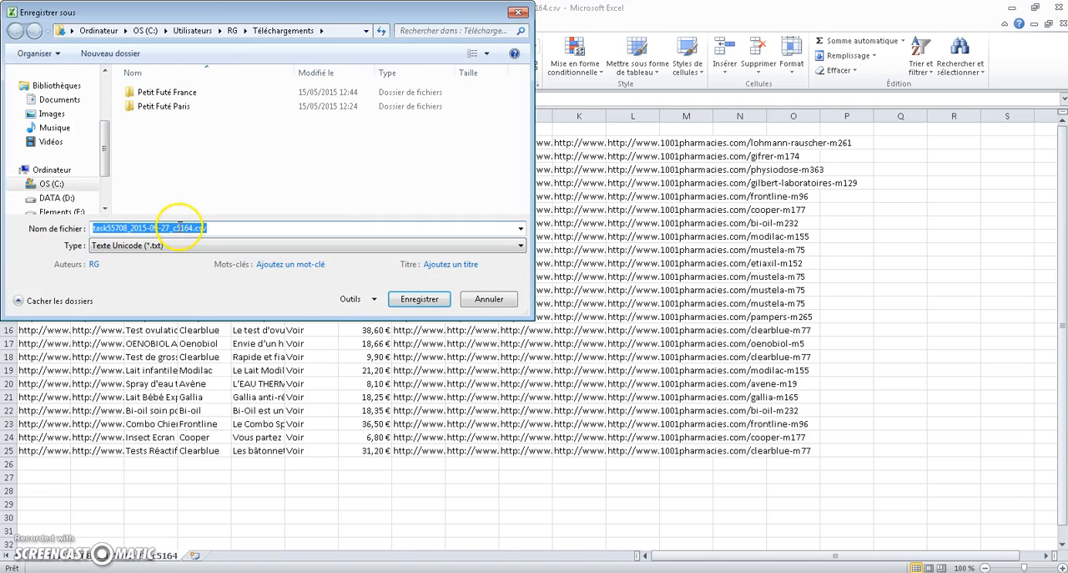
click(191, 228)
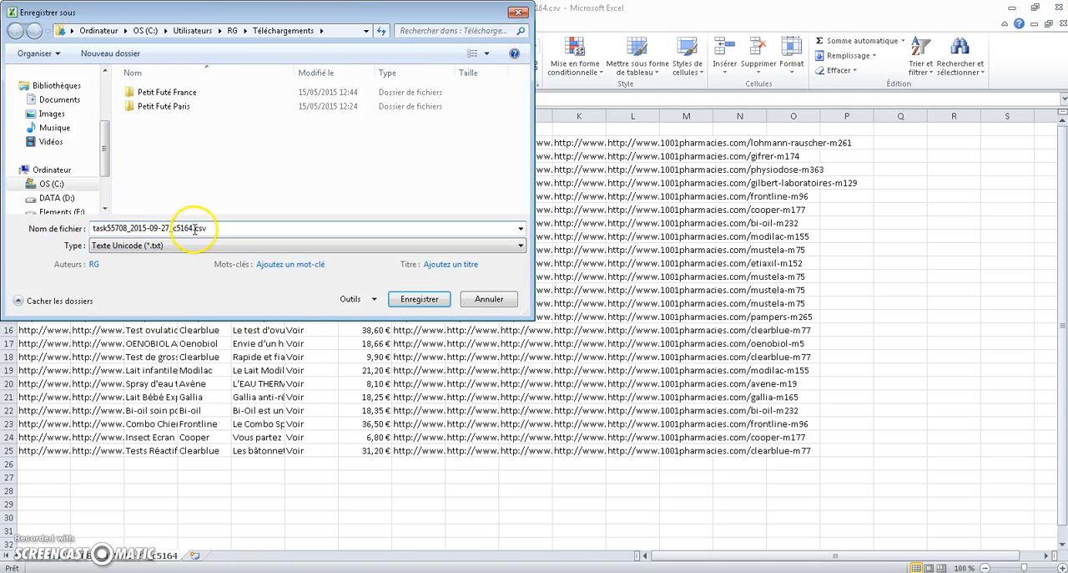
key(shift+Home)
text(cl)
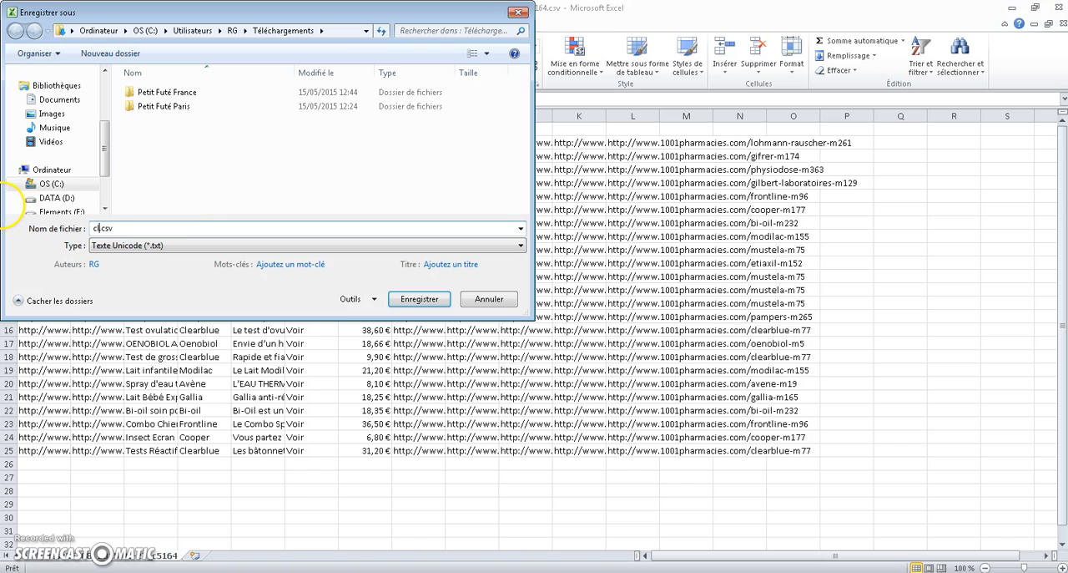
text(ient)
key(Delete)
key(Delete)
key(Delete)
text(.)
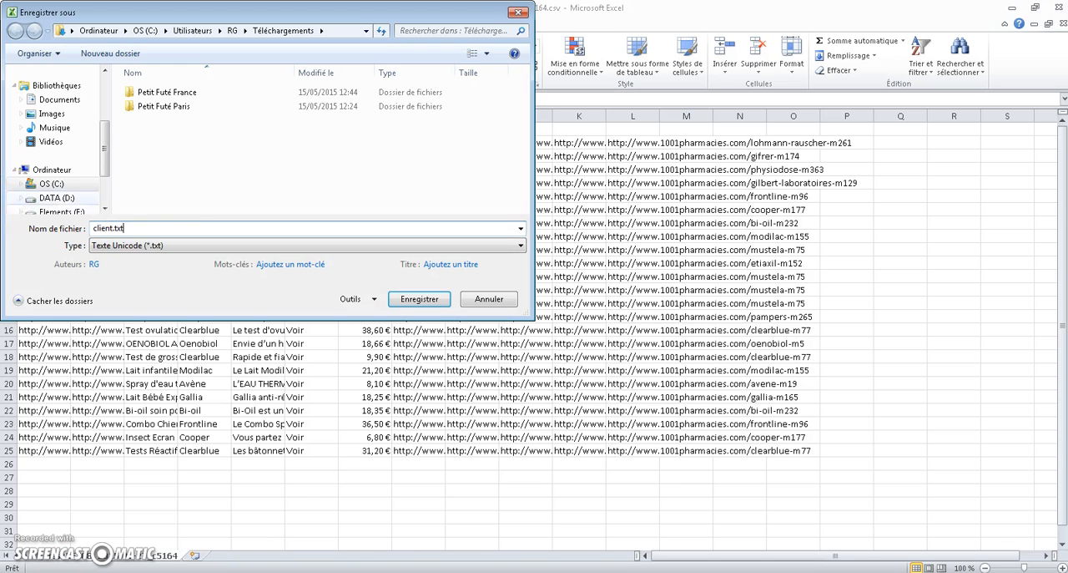
Set the file type to Texte (séparateur : tabulation) and choose the Bureau > Programme > 1_DOSSIER_CLIENT folder
click(123, 247)
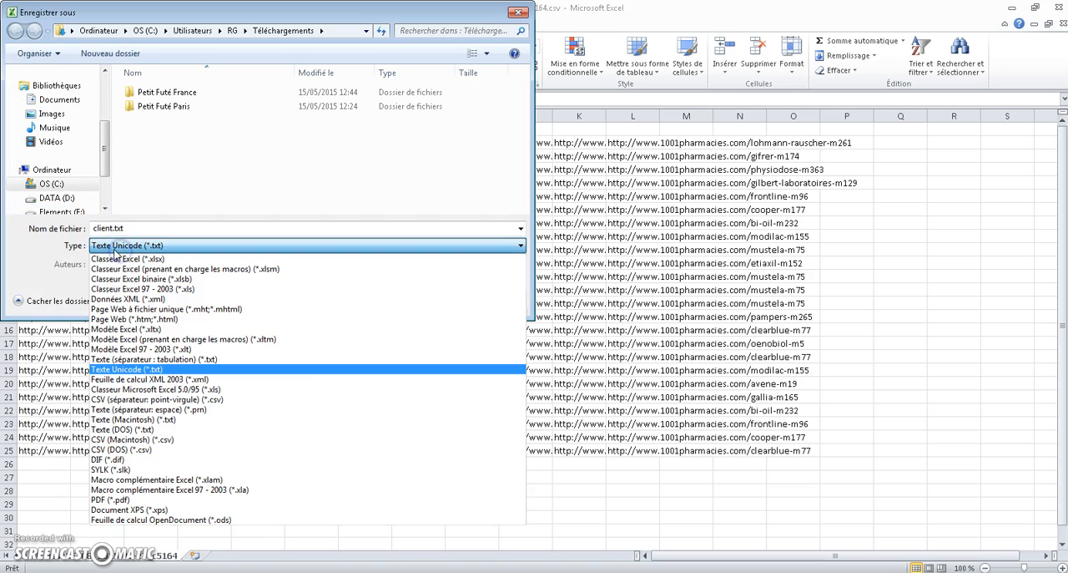
click(167, 361)
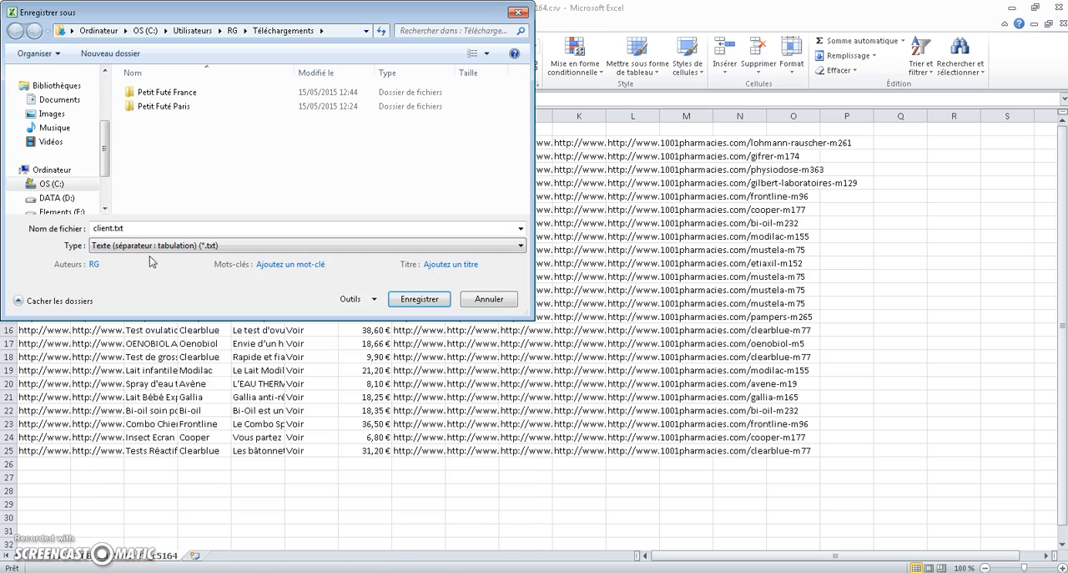
drag(105, 146, 98, 95)
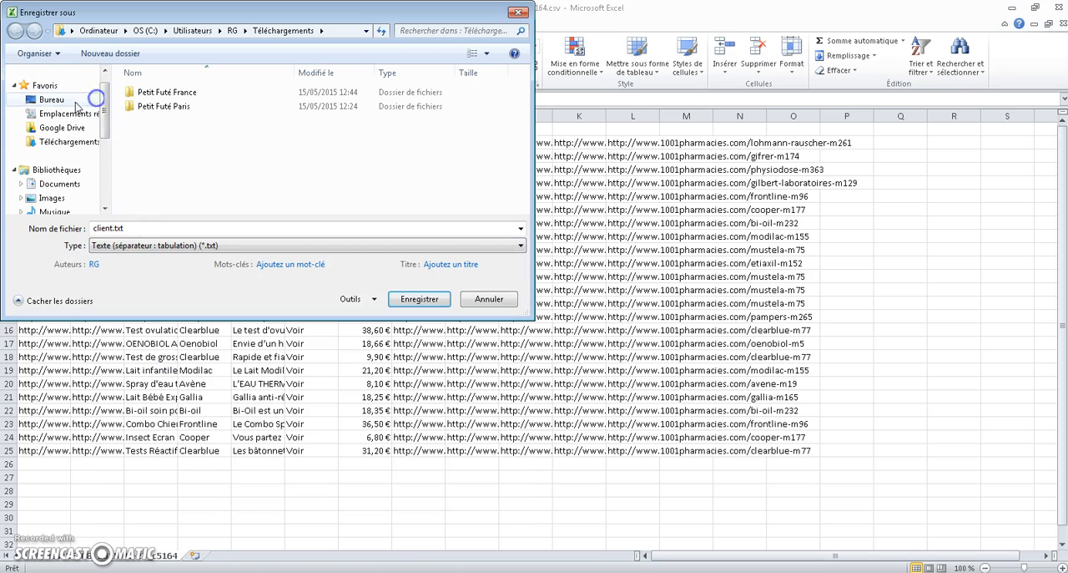
click(59, 100)
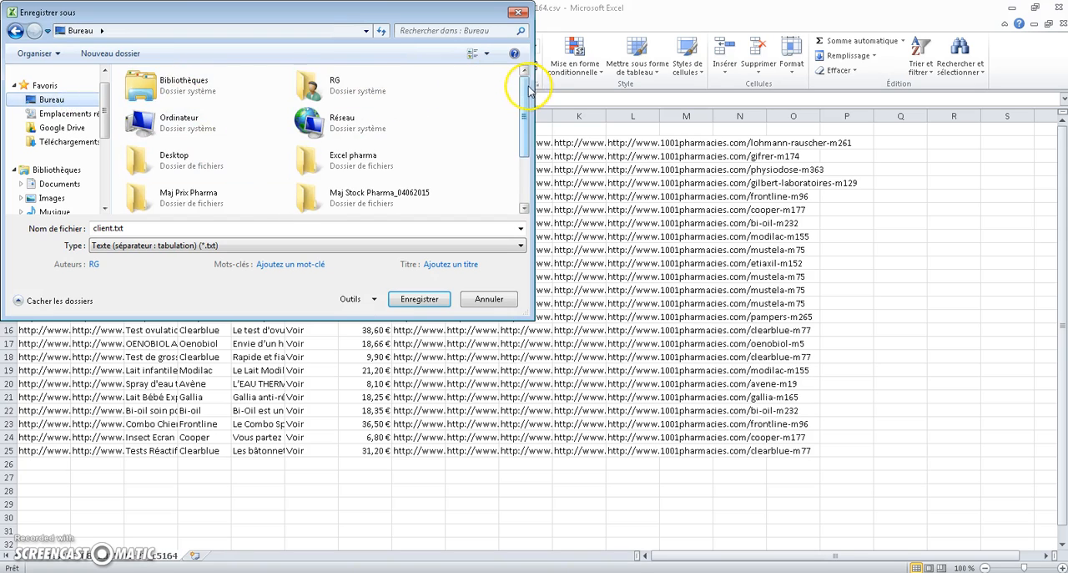
scroll(529, 84, down, 2)
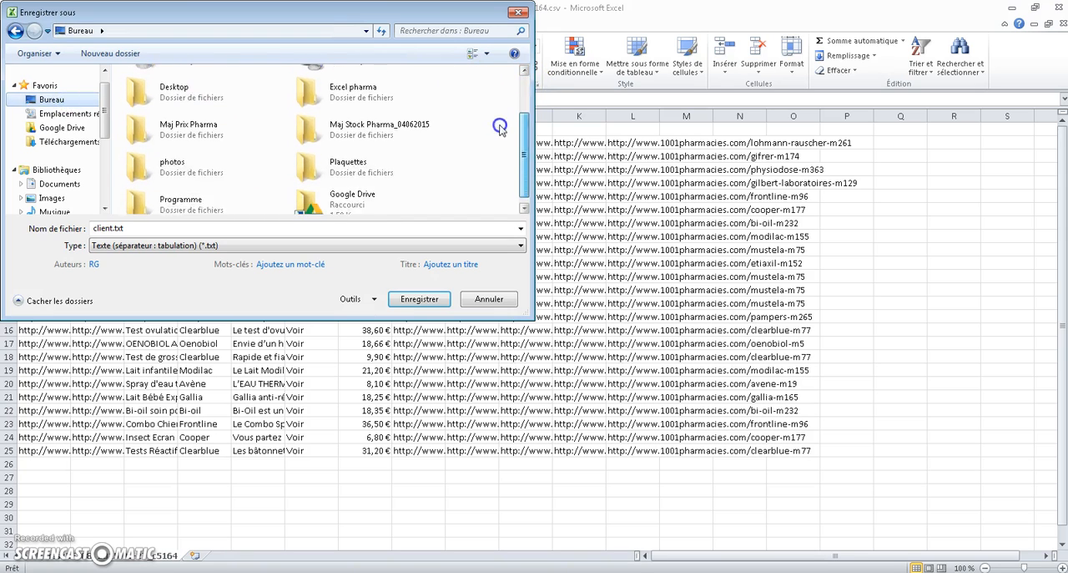
double_click(180, 209)
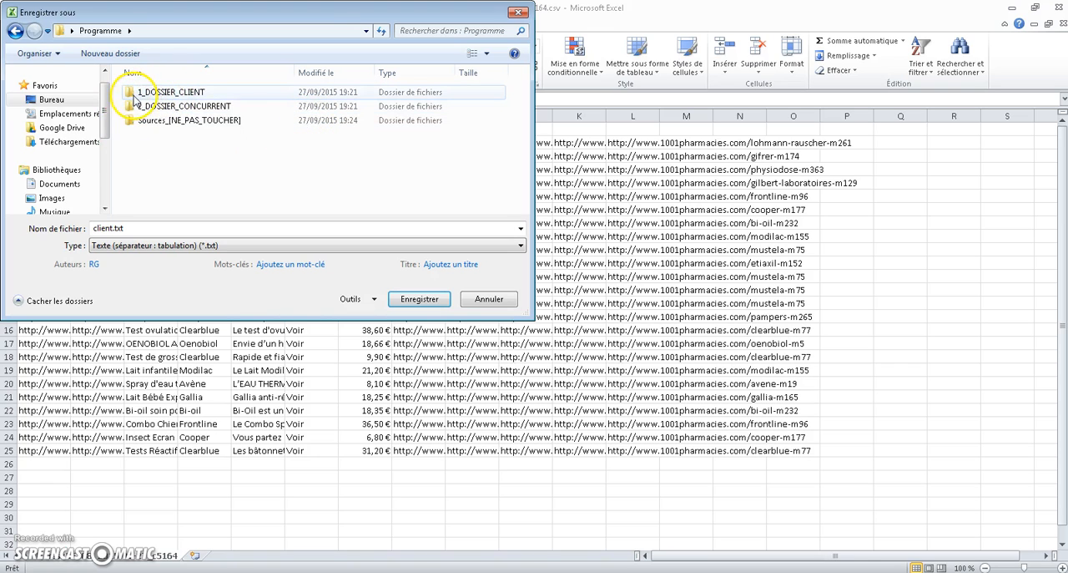
double_click(158, 93)
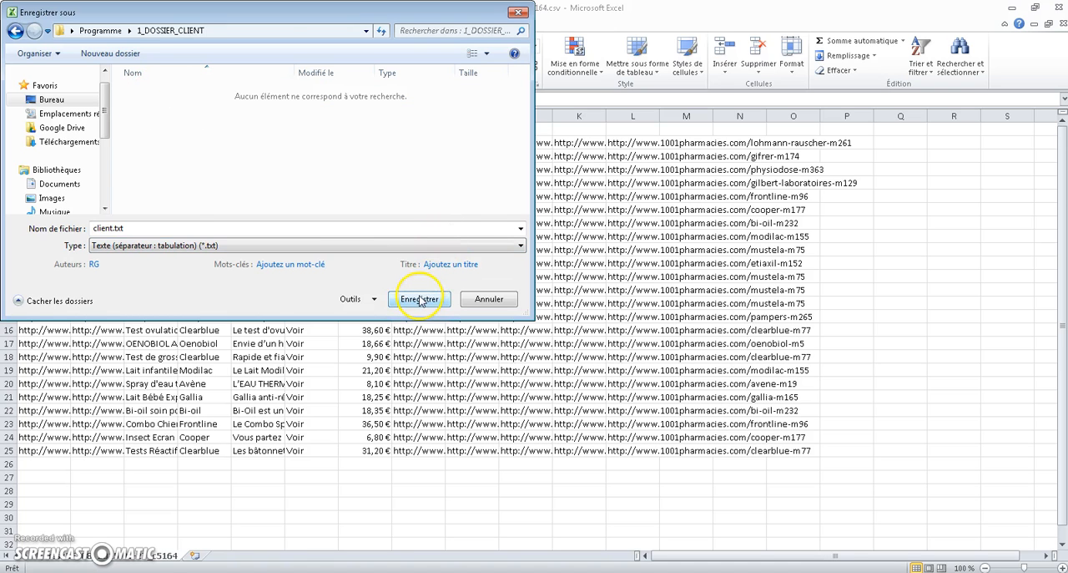
Save the file keeping the text format, then close Excel without saving further changes
click(421, 300)
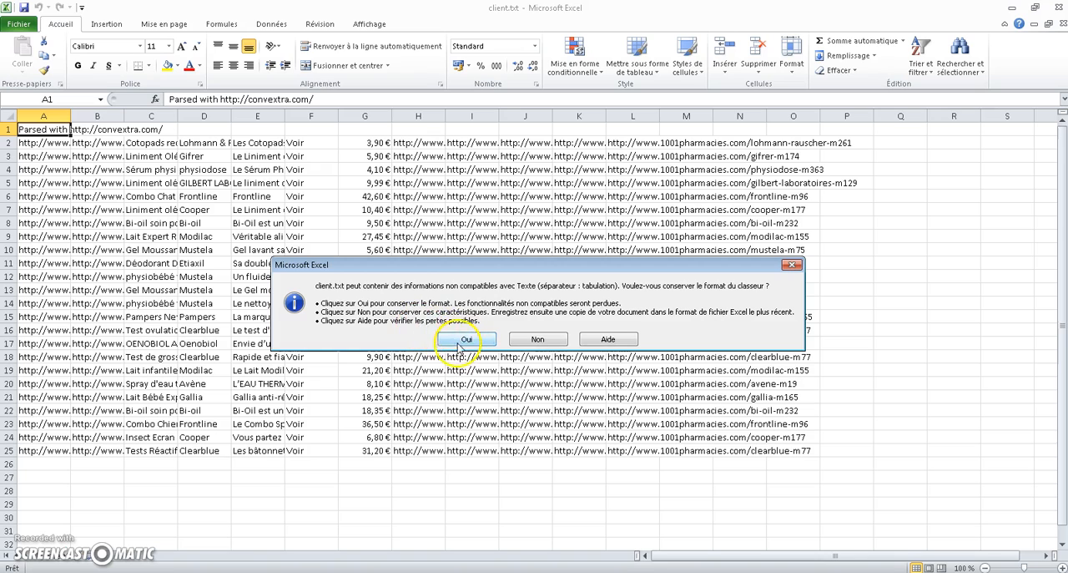
click(462, 341)
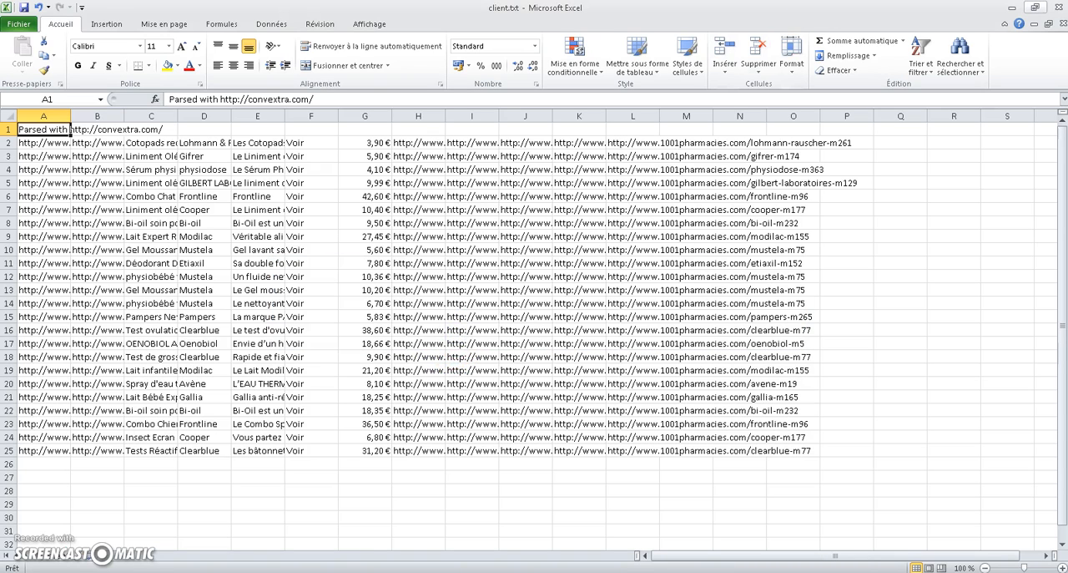
click(1058, 8)
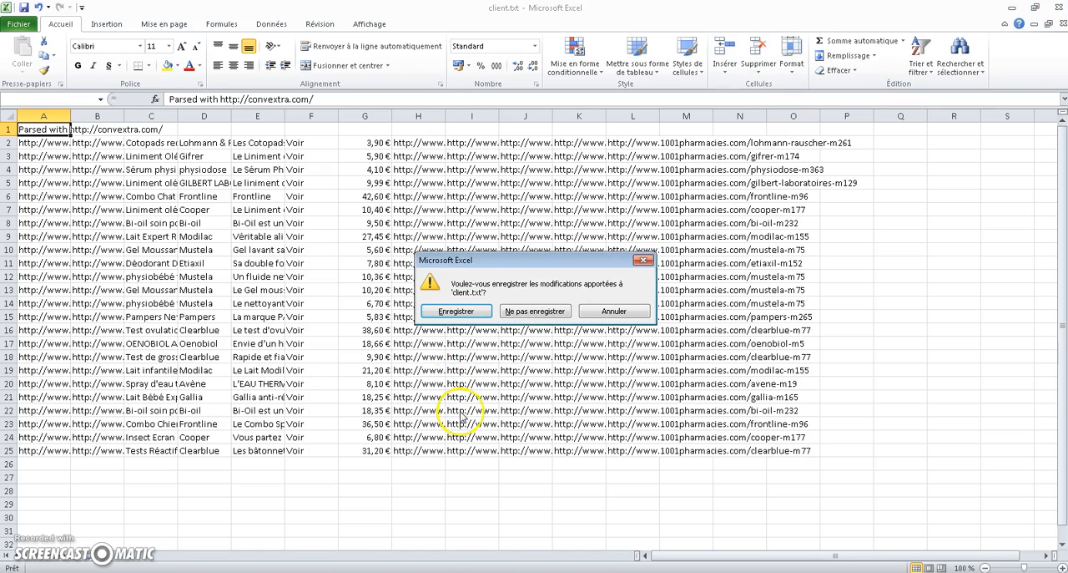
click(524, 312)
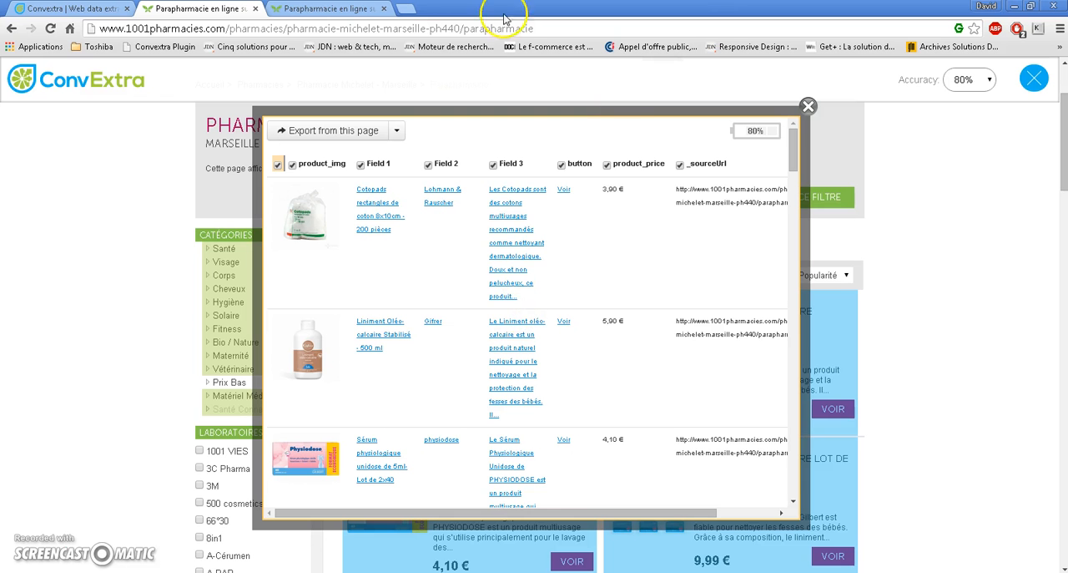
On the Pharmacie du Stade Vélodrome catalogue tab, launch the Convextra Plugin and select the product listing block
click(328, 9)
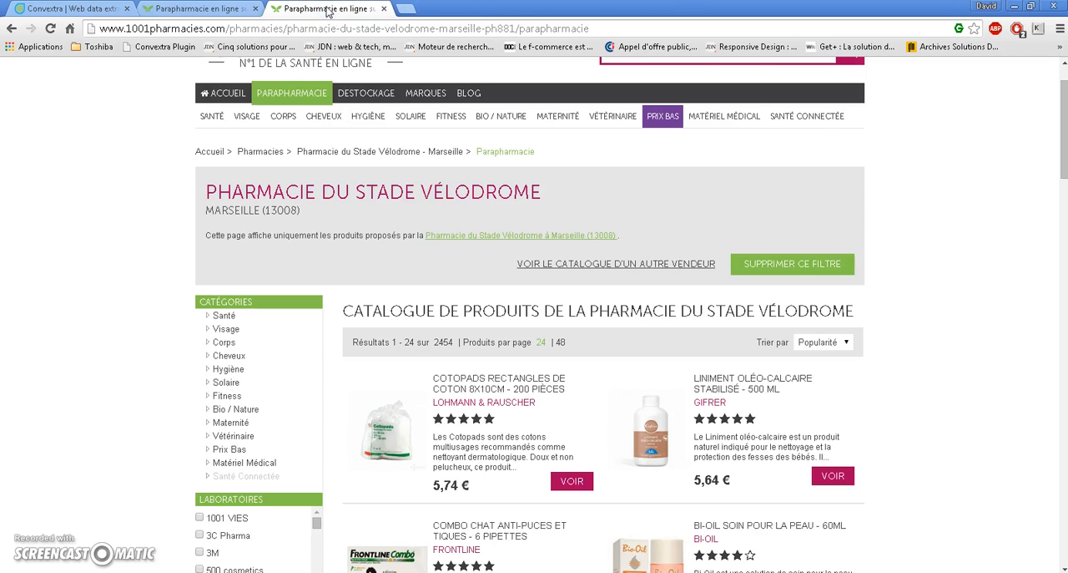
click(151, 54)
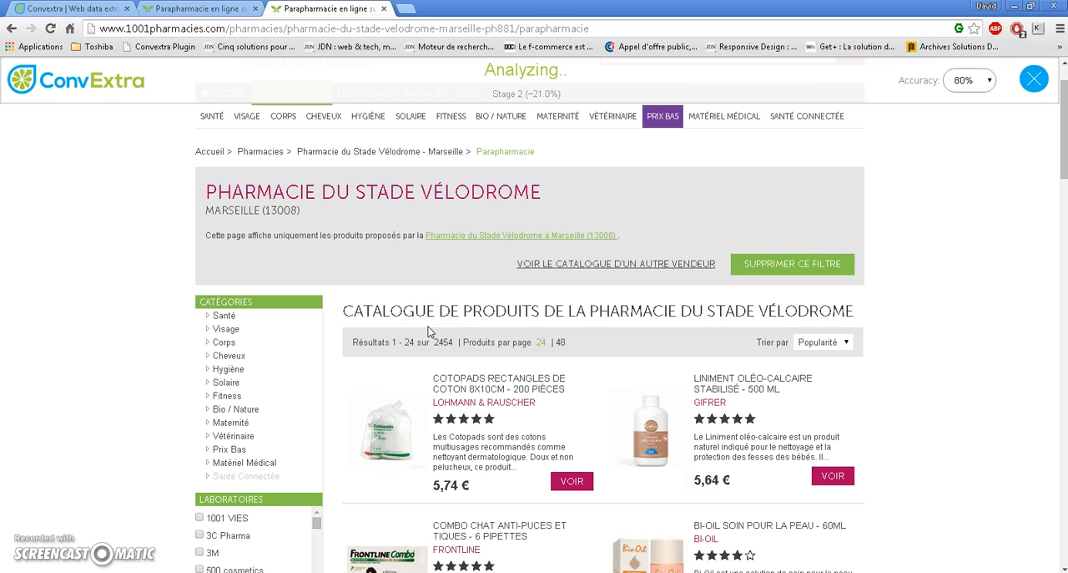
click(392, 388)
click(451, 265)
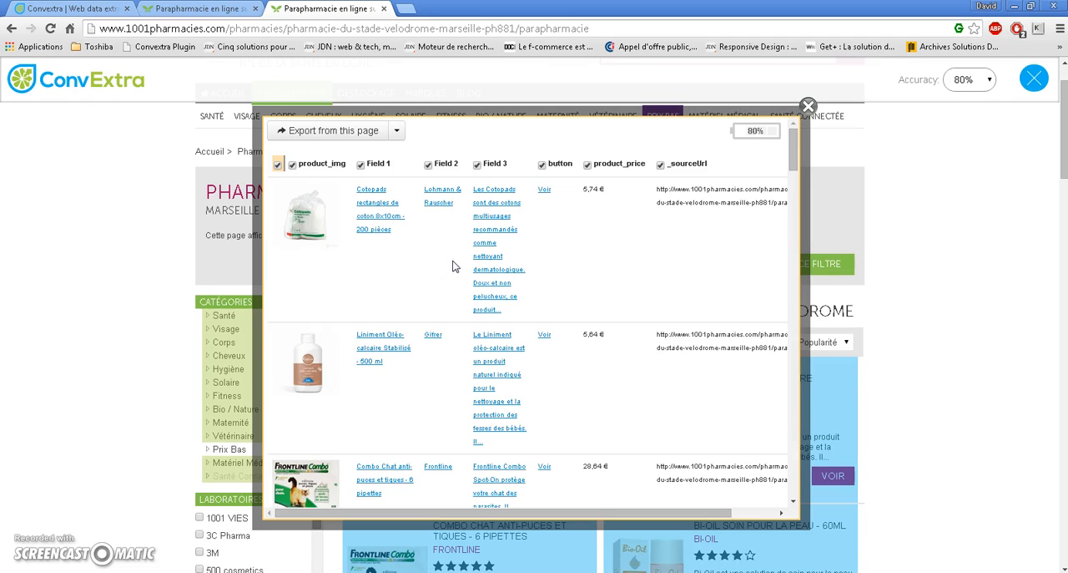
Export the extracted product data from this page and open the downloaded CSV file
click(309, 138)
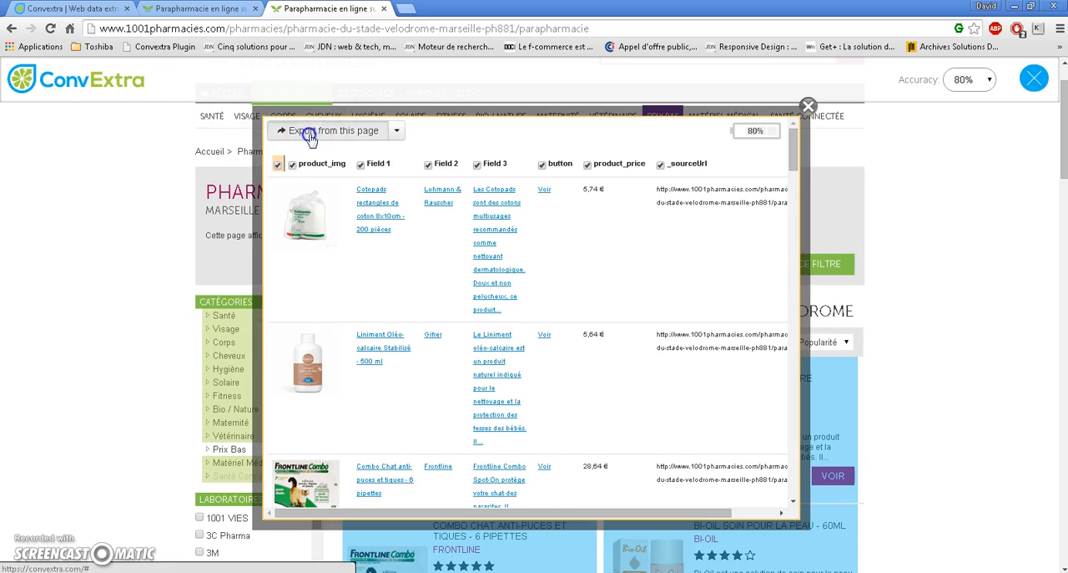
click(50, 560)
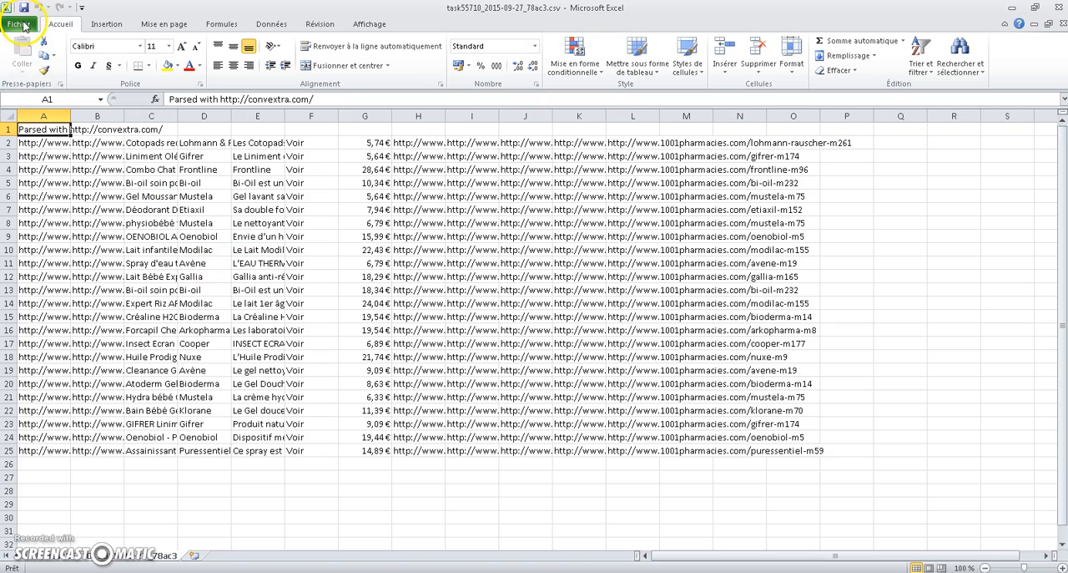
Start Save As and rename the file to concurrent.txt
click(19, 24)
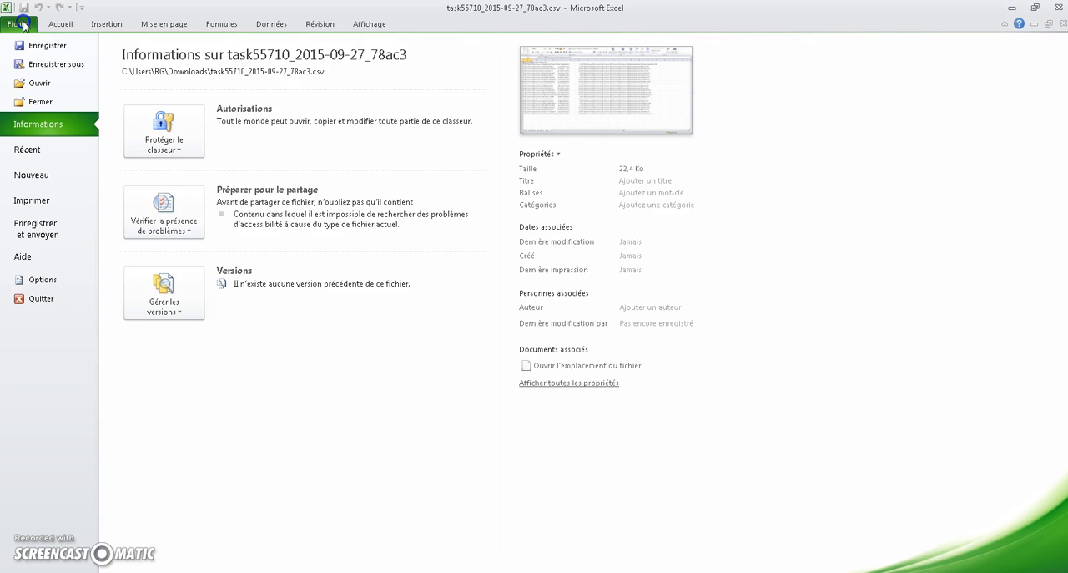
click(48, 67)
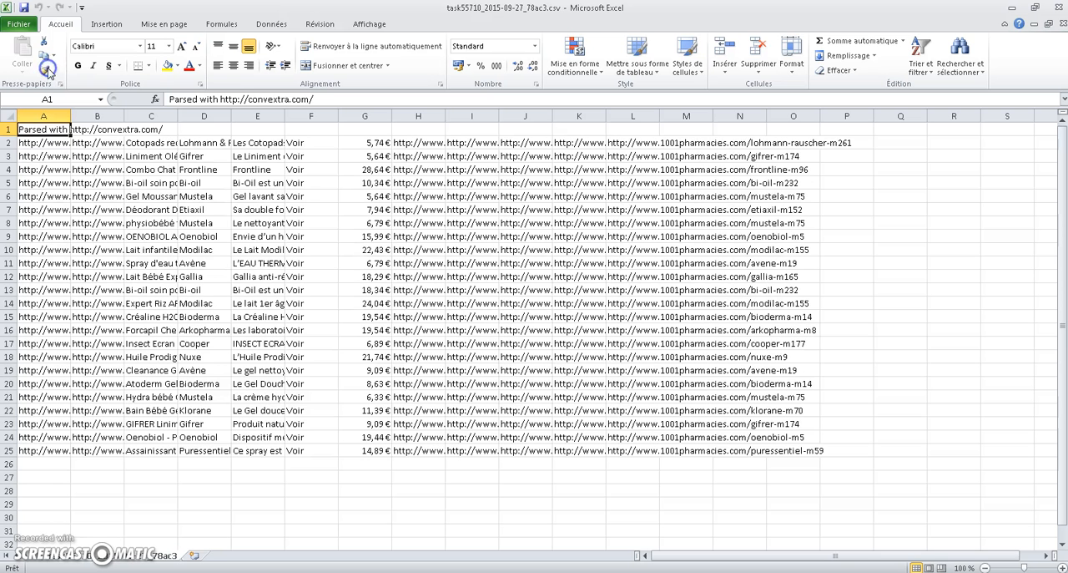
click(192, 226)
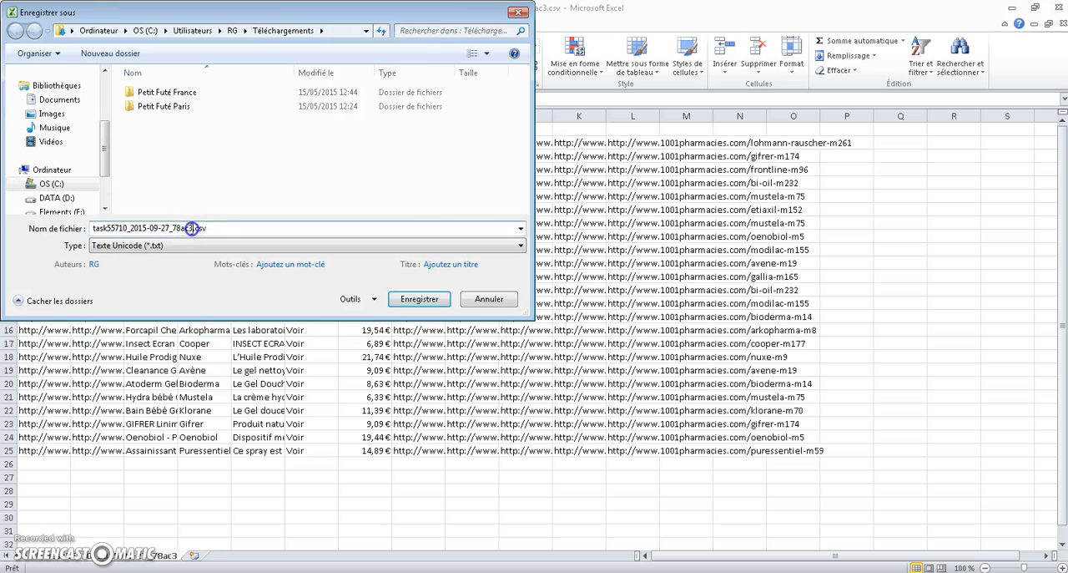
drag(192, 228, 48, 218)
text(concurrent.txt)
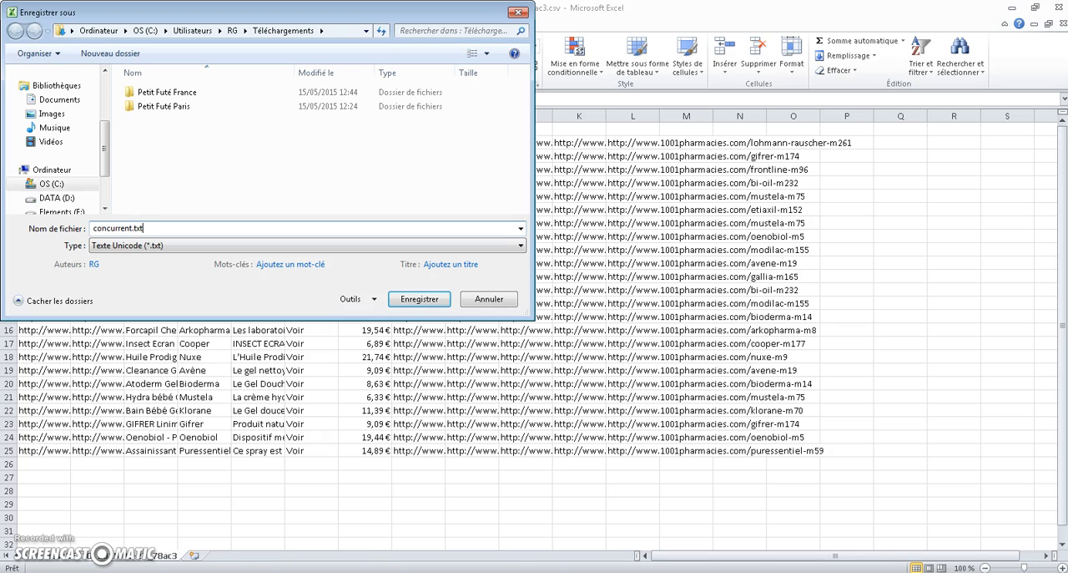
Set the file type to Texte (séparateur : tabulation) and choose the Bureau > Programme > 2_DOSSIER_CONCURRENT folder
click(125, 245)
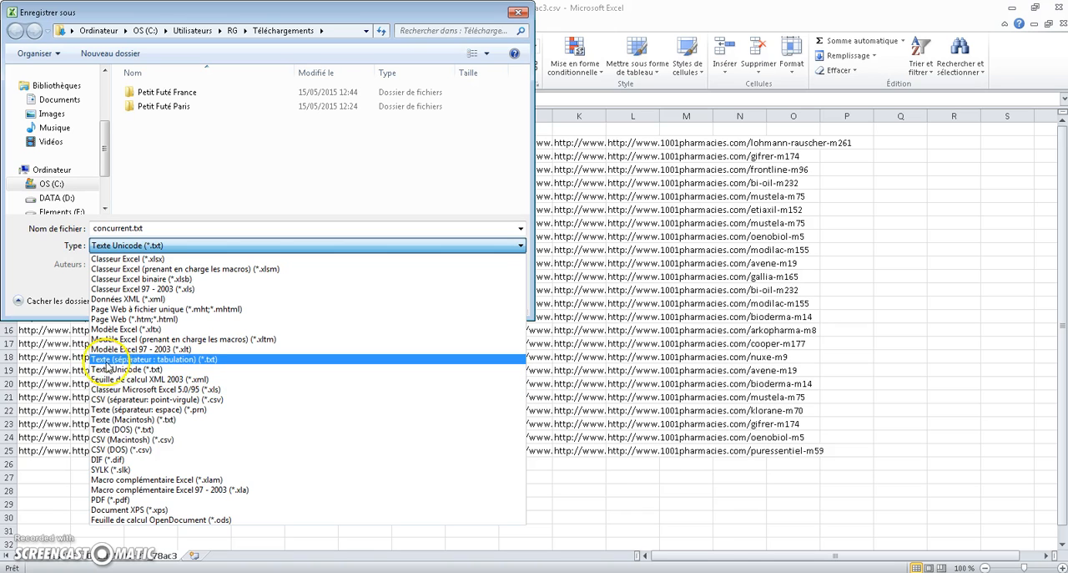
click(177, 359)
drag(103, 136, 117, 104)
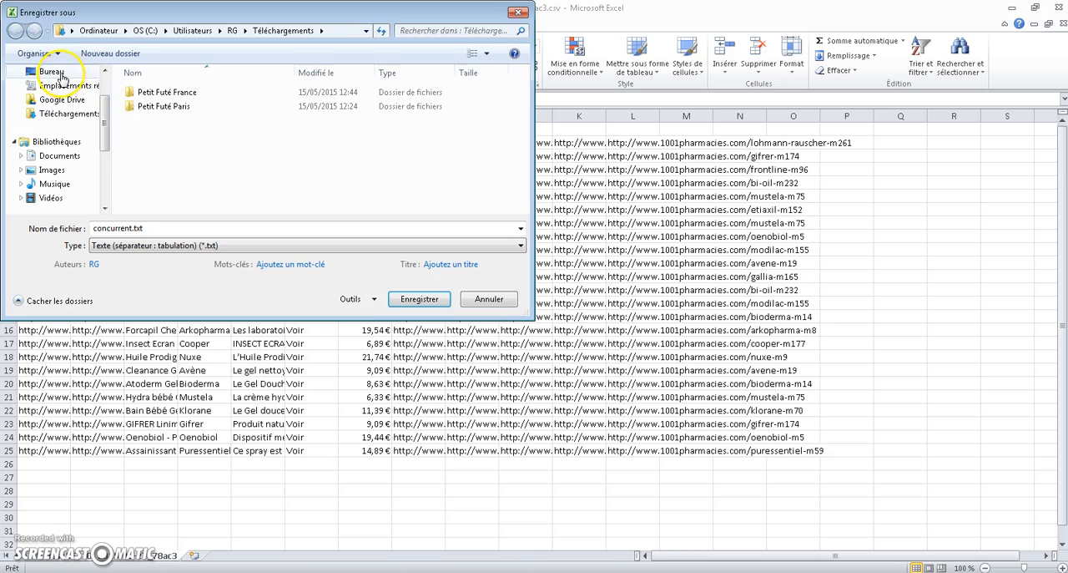
click(51, 72)
drag(521, 90, 519, 136)
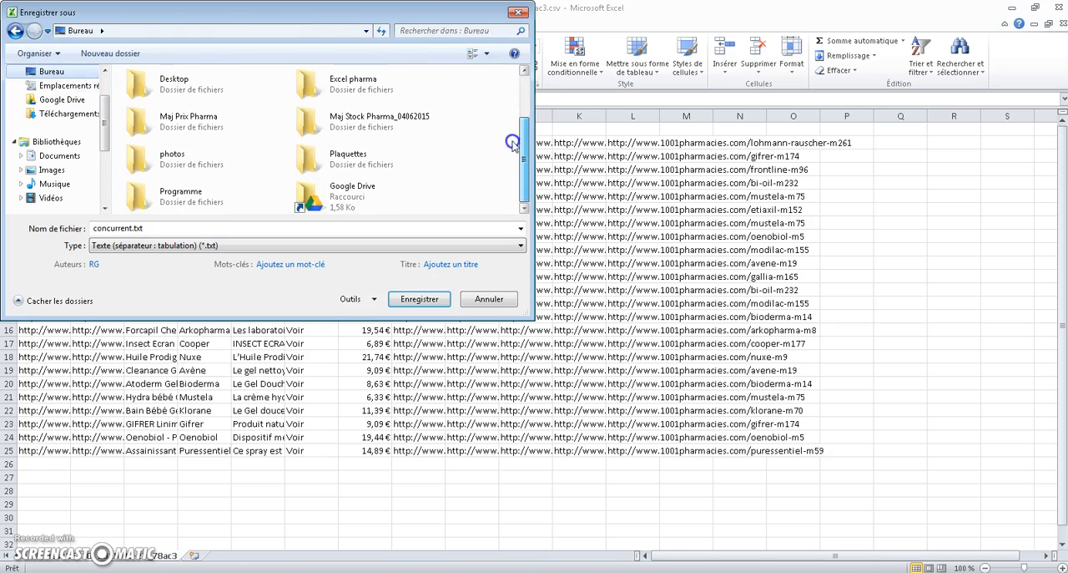
double_click(182, 200)
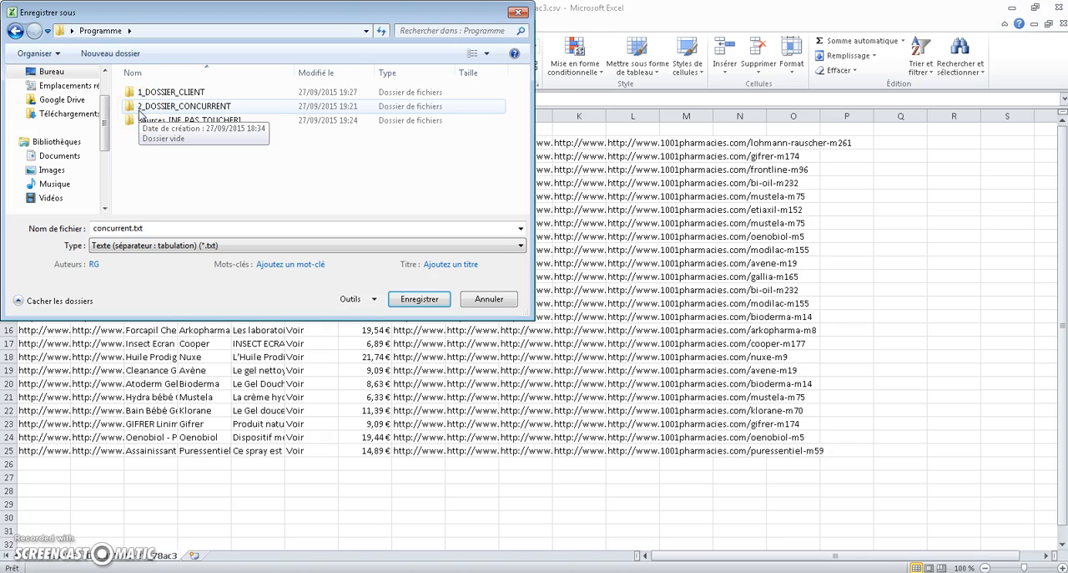
double_click(159, 107)
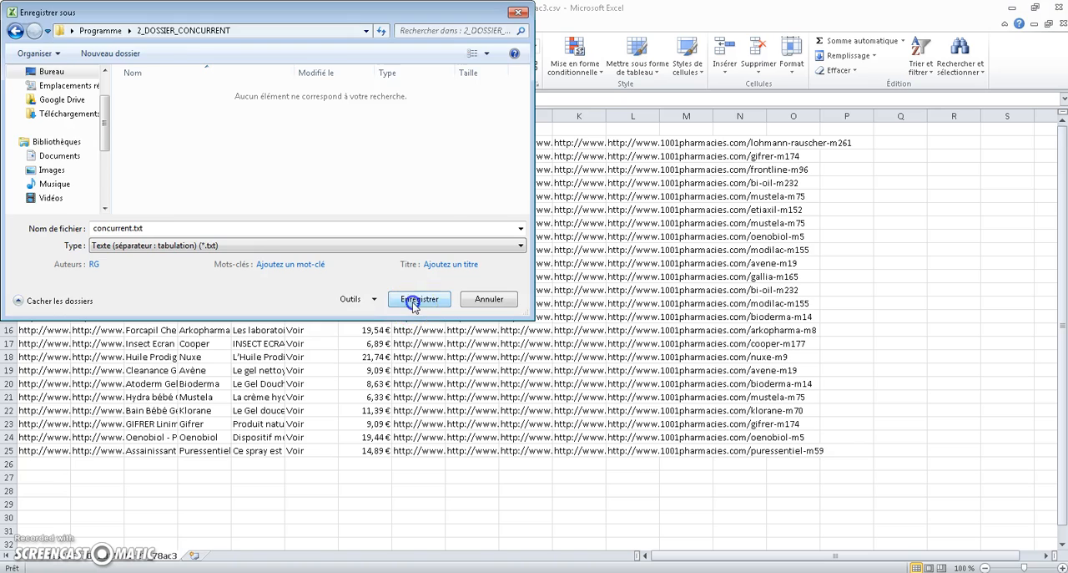
Save concurrent.txt keeping the tab-delimited text format, then close the workbook without saving further changes
click(417, 300)
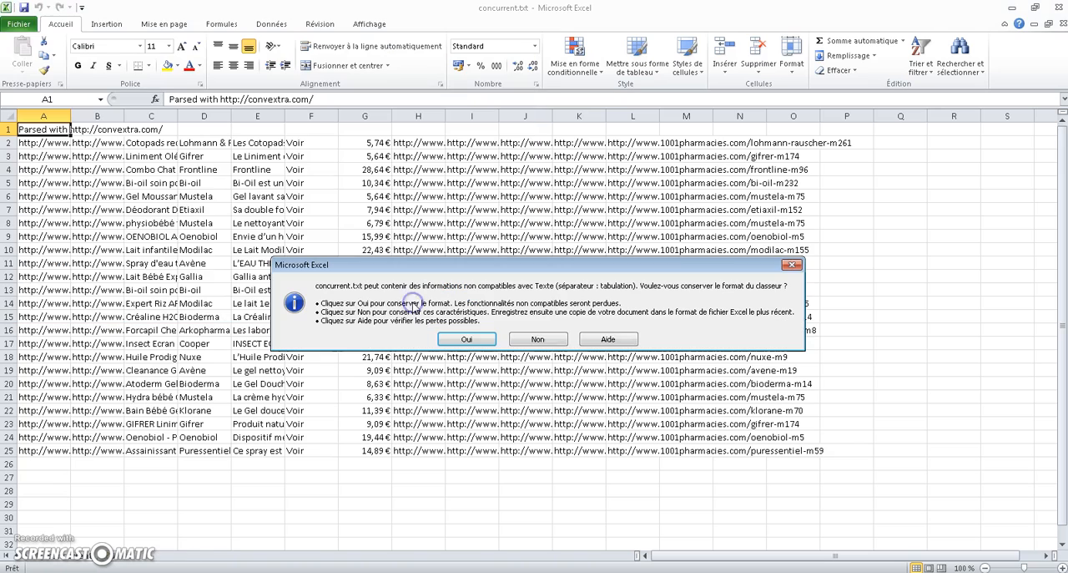
click(460, 337)
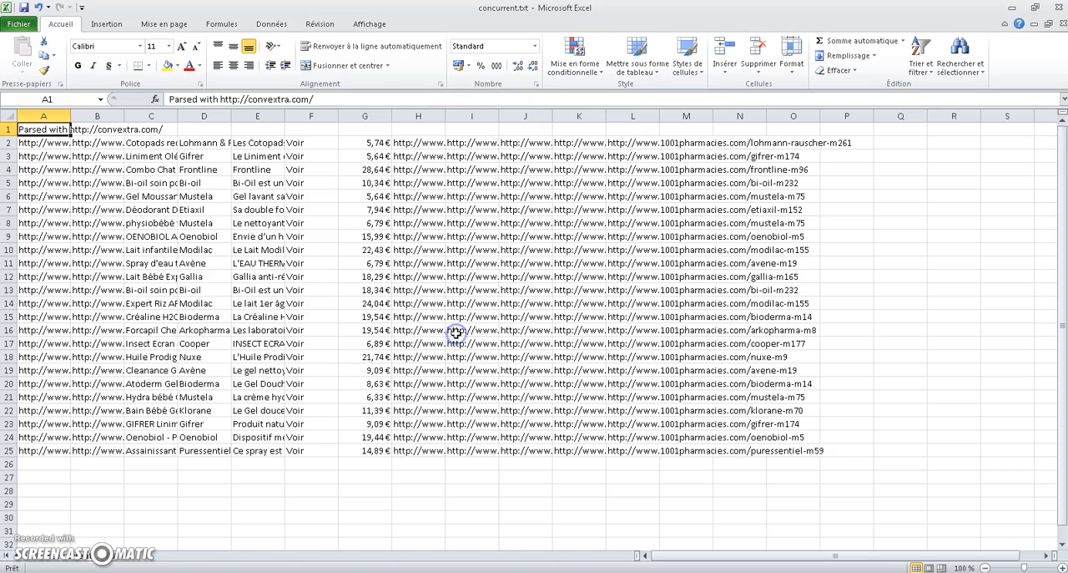
click(1061, 7)
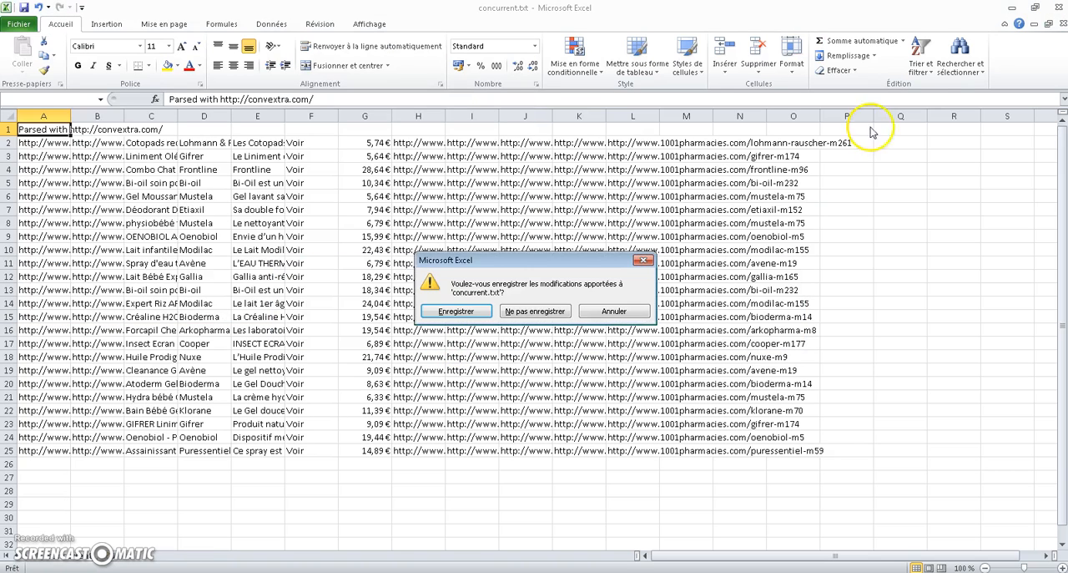
click(531, 314)
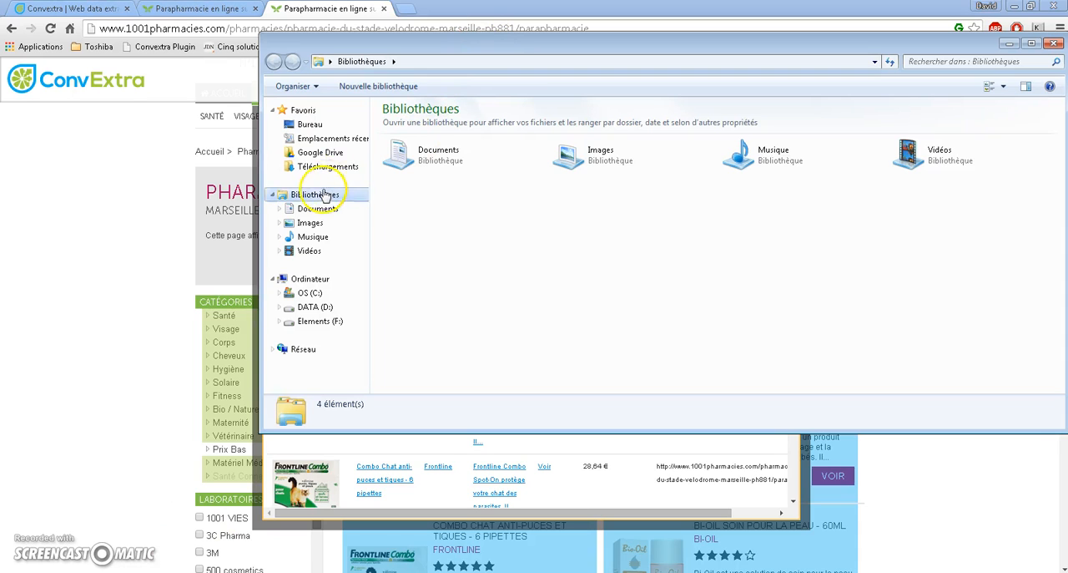
Run Executeur.bat from the Bureau > Programme folder and close its command window
click(310, 127)
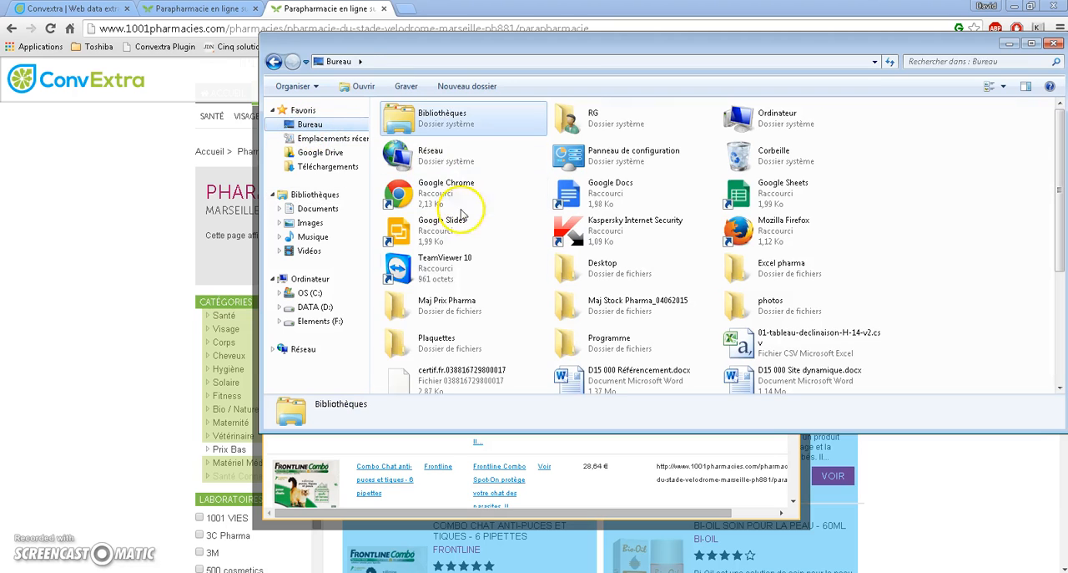
double_click(587, 343)
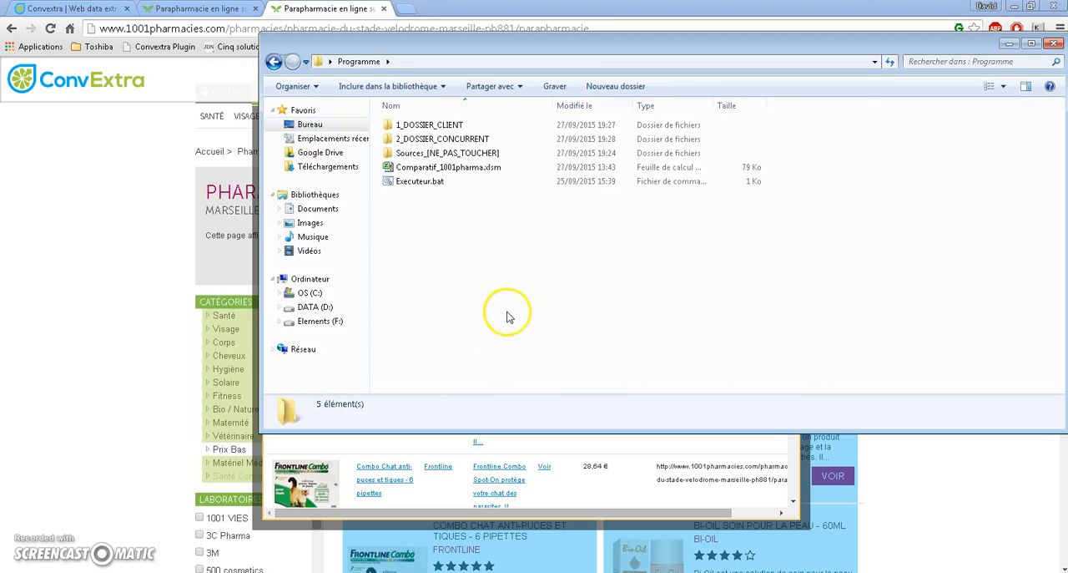
drag(510, 45, 426, 101)
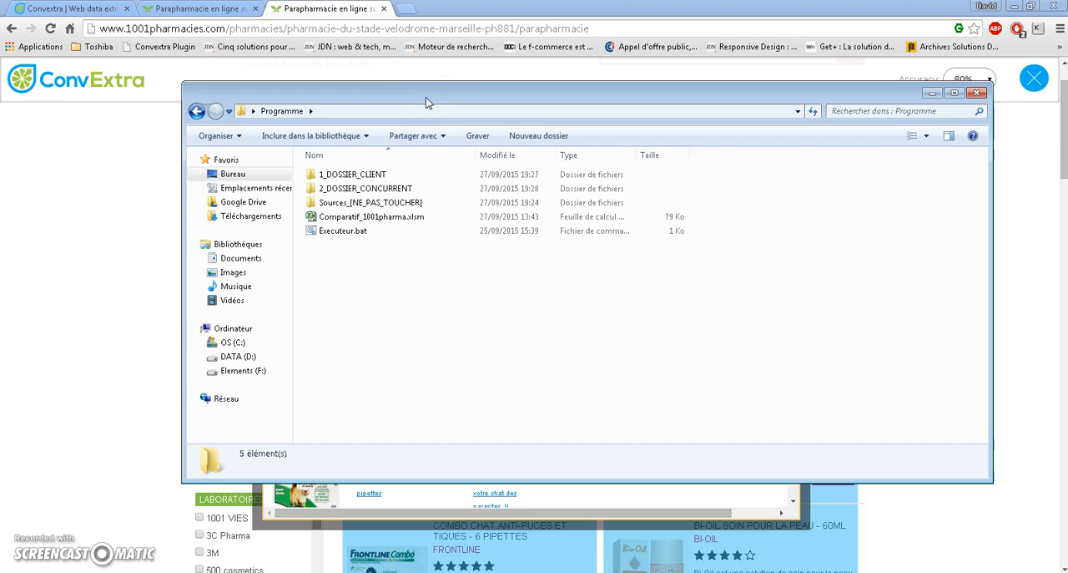
double_click(339, 232)
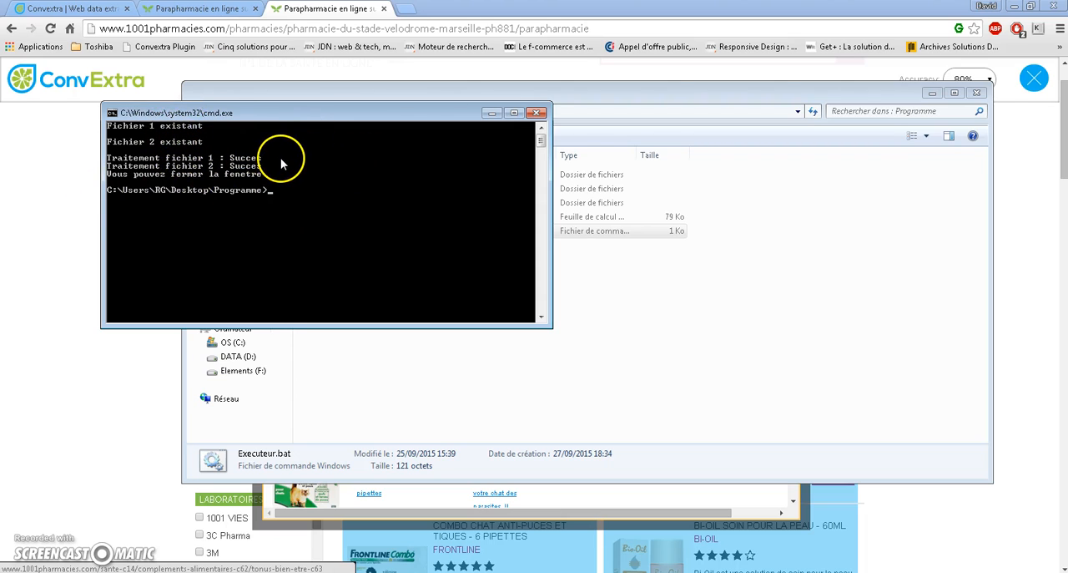
click(539, 113)
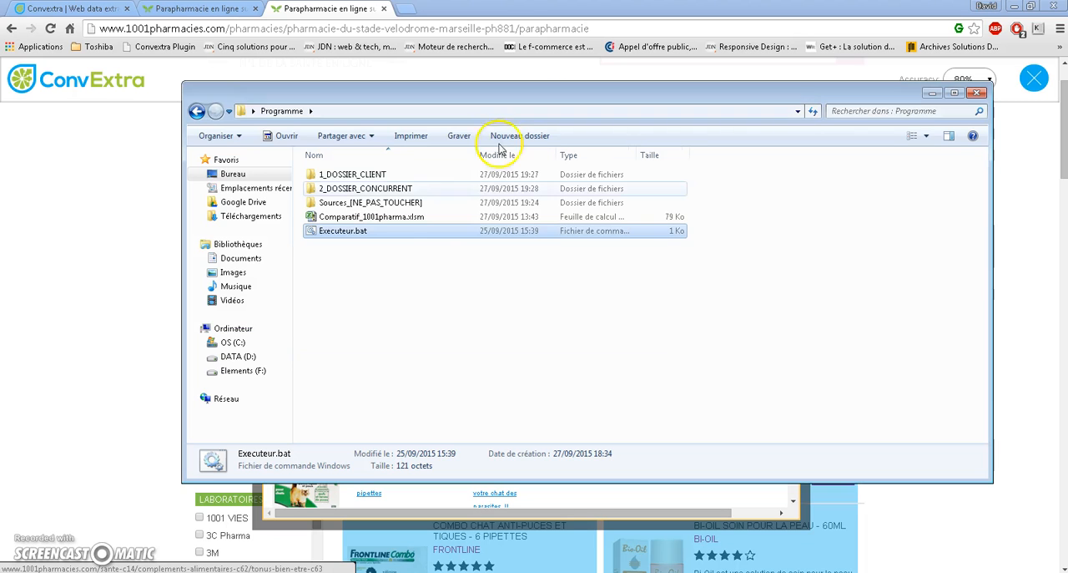
click(381, 322)
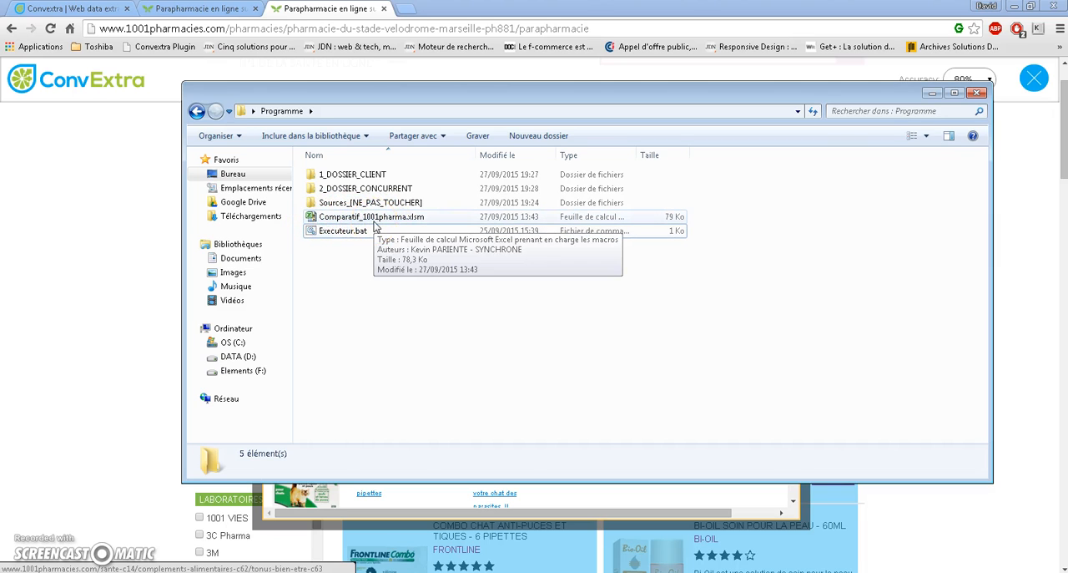
Open the Comparatif_1001pharma.xlsm workbook and enable its macro content
click(374, 220)
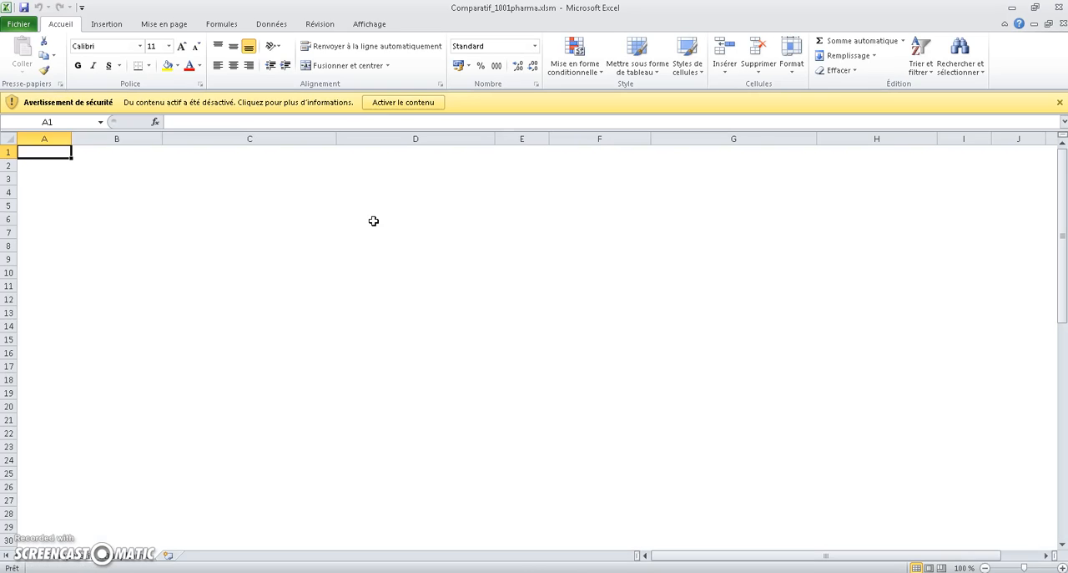
click(380, 102)
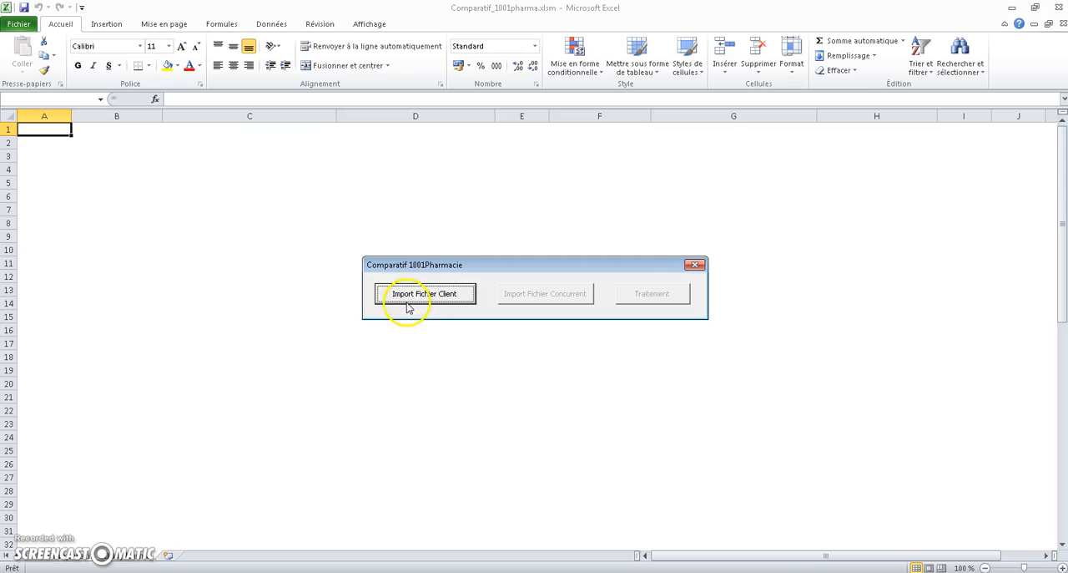
Import client.txt from Bureau > Programme > 1_DOSSIER_CLIENT as the client file
click(403, 298)
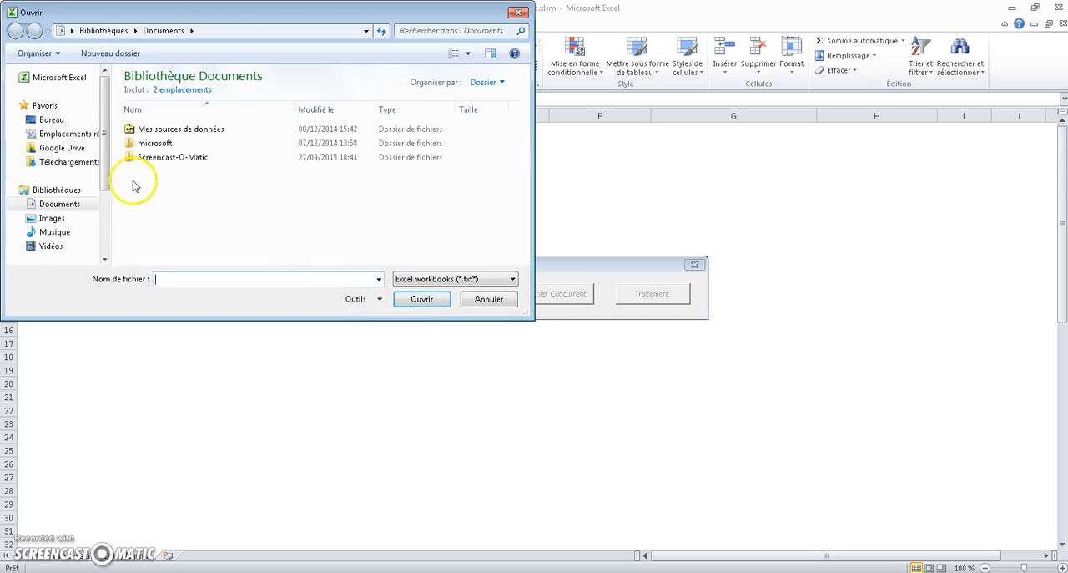
click(51, 120)
scroll(520, 131, down, 1)
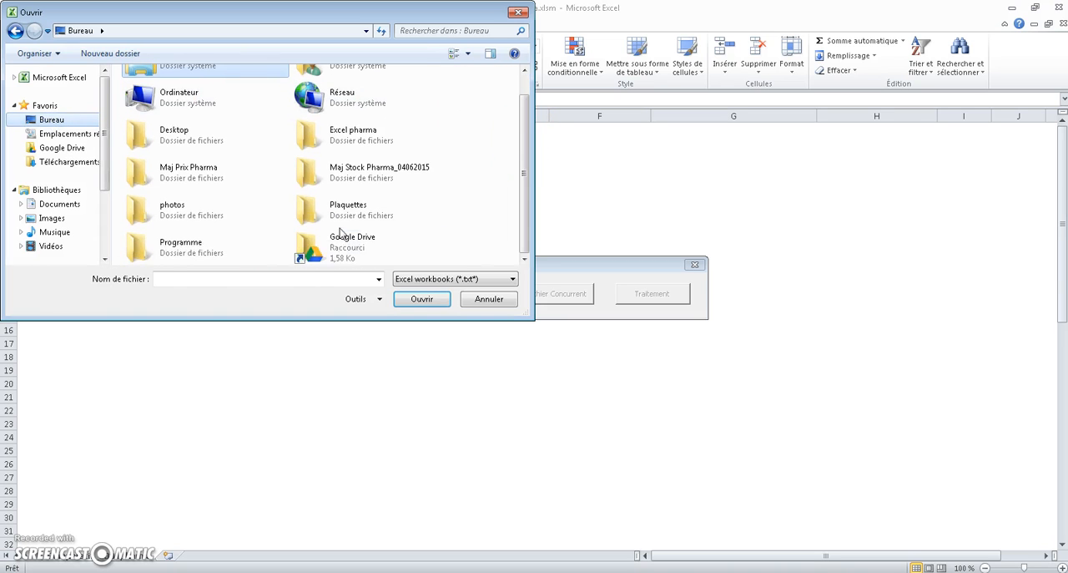
click(161, 253)
double_click(161, 255)
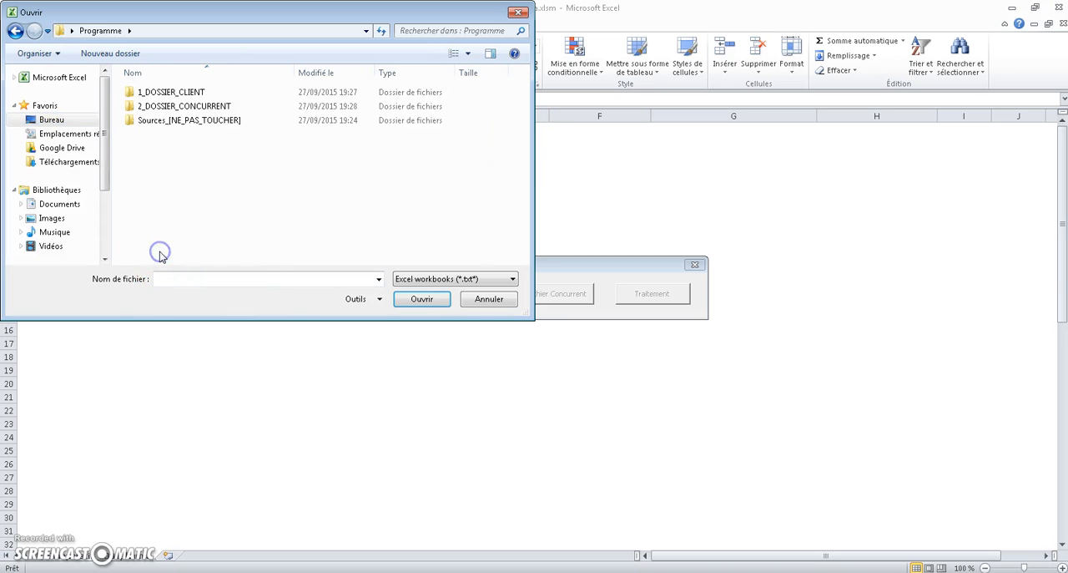
click(161, 93)
double_click(161, 93)
click(147, 91)
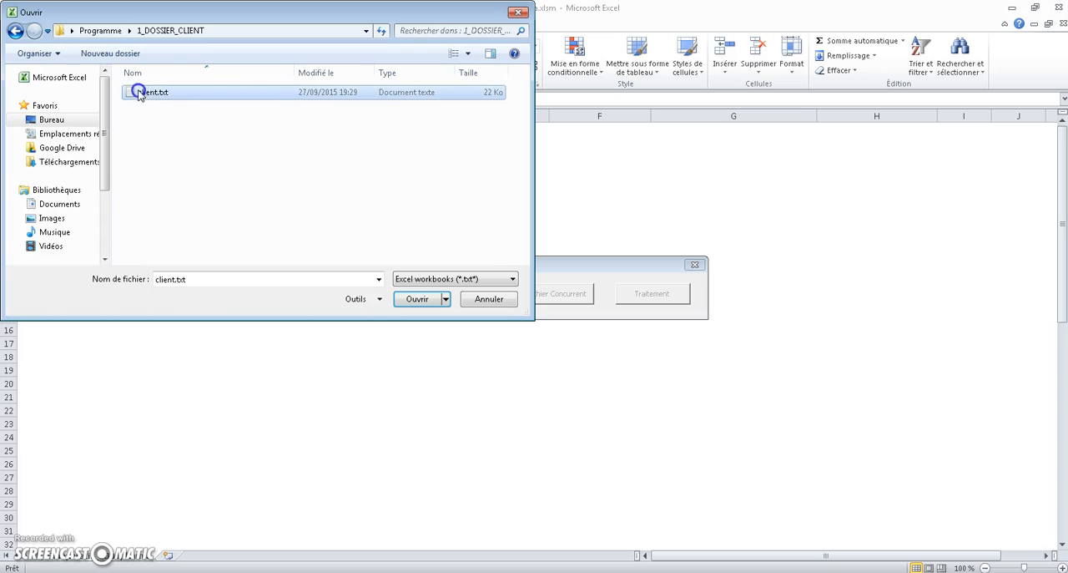
click(407, 299)
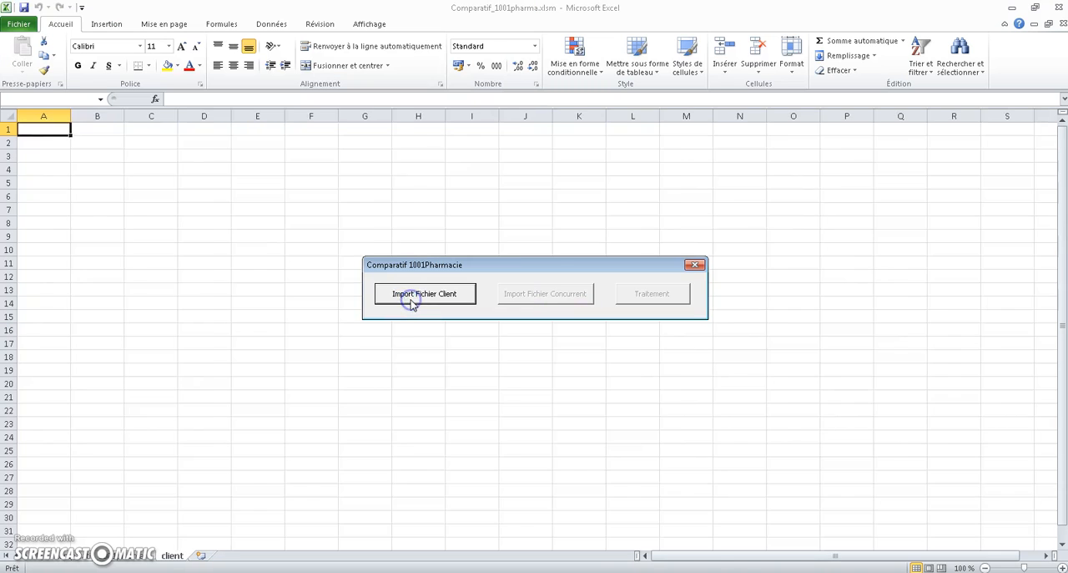
Import concurrent.txt from Programme > 2_DOSSIER_CONCURRENT as the competitor file
click(535, 301)
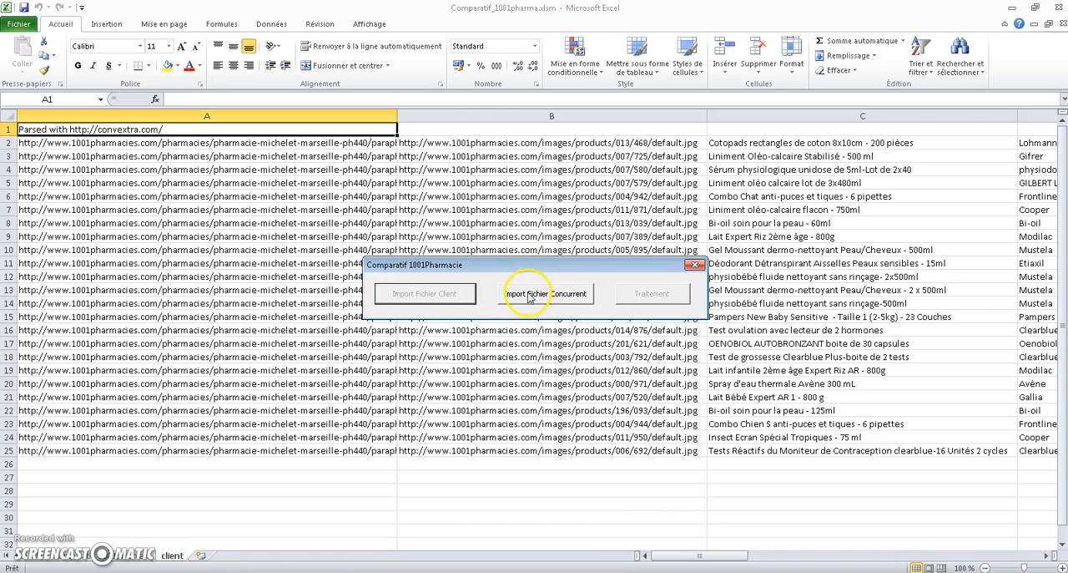
click(531, 297)
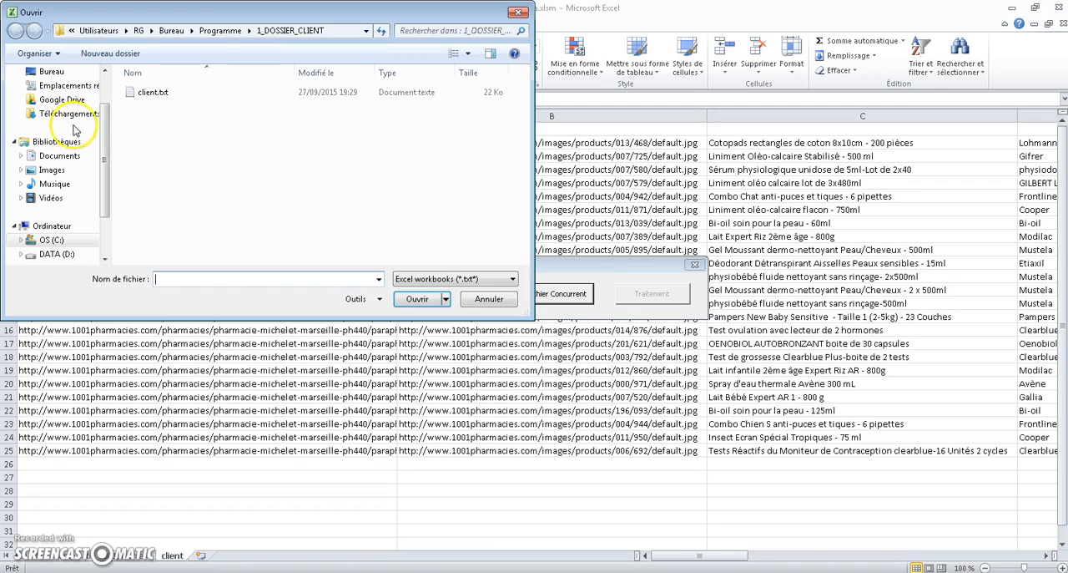
click(220, 31)
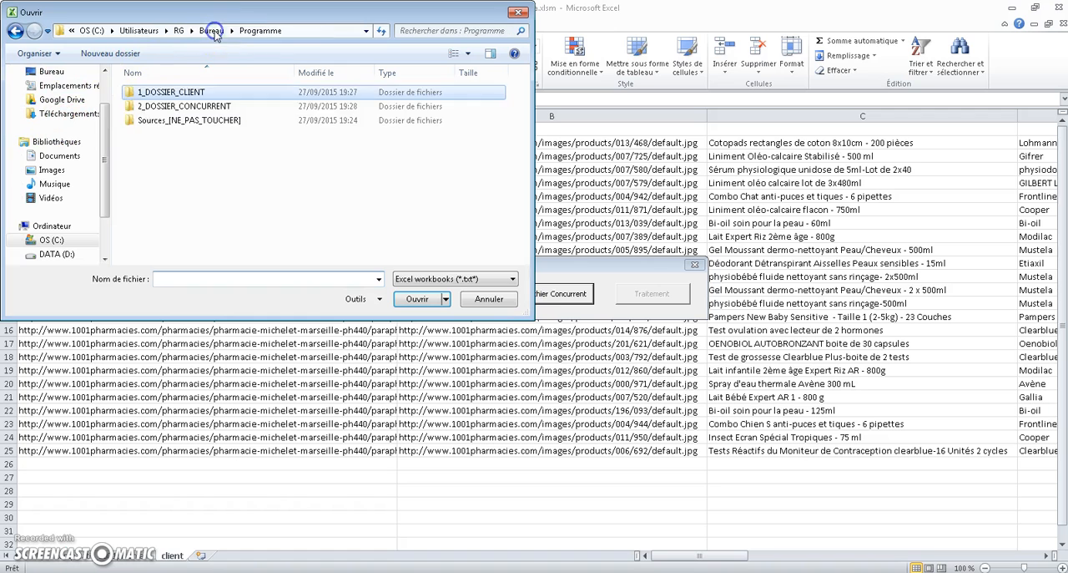
double_click(144, 108)
click(151, 95)
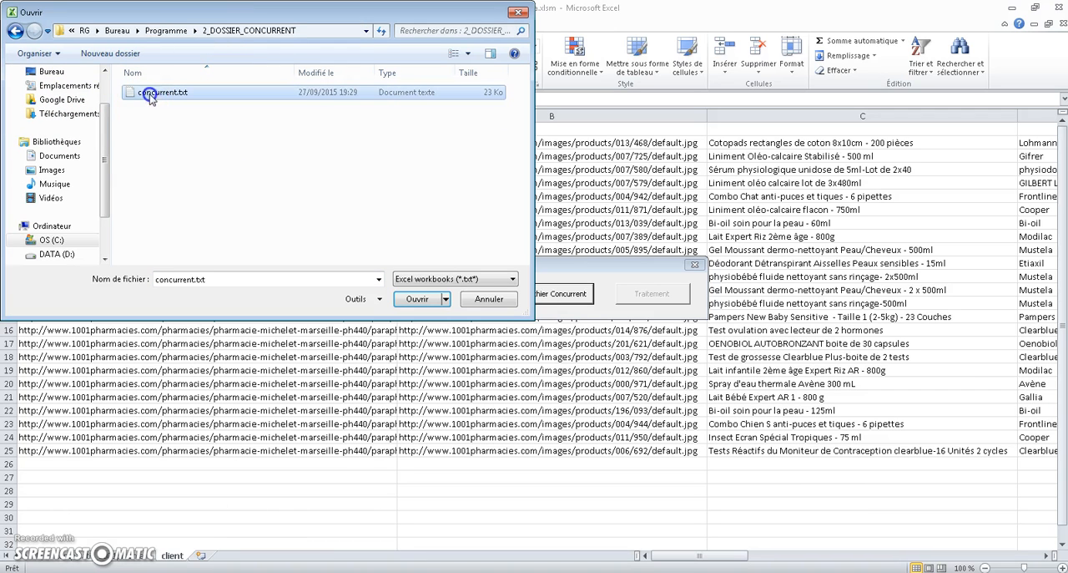
click(416, 299)
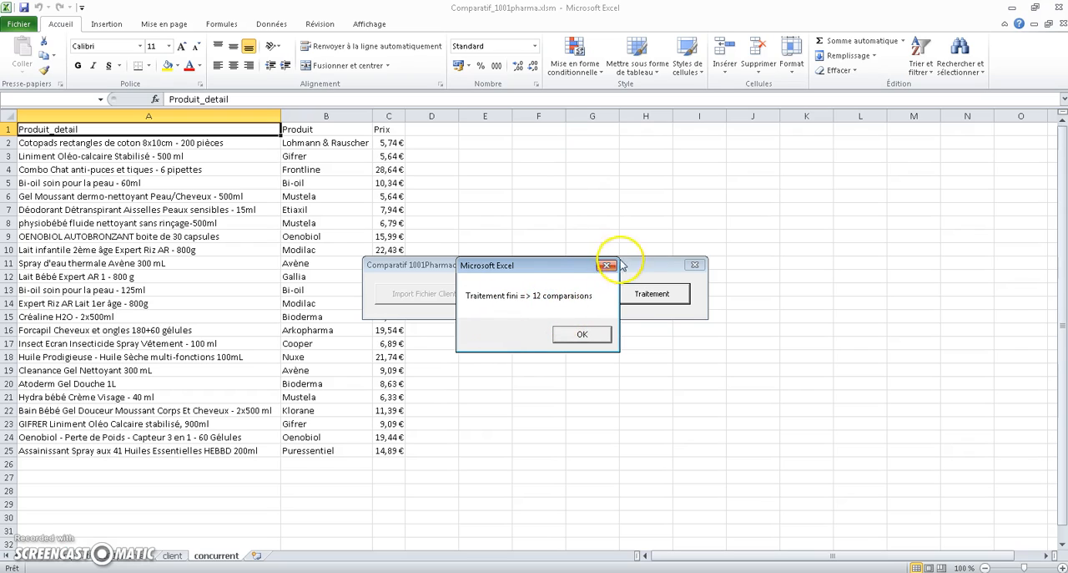
Finish the comparison processing and name the new result file resultat
click(573, 335)
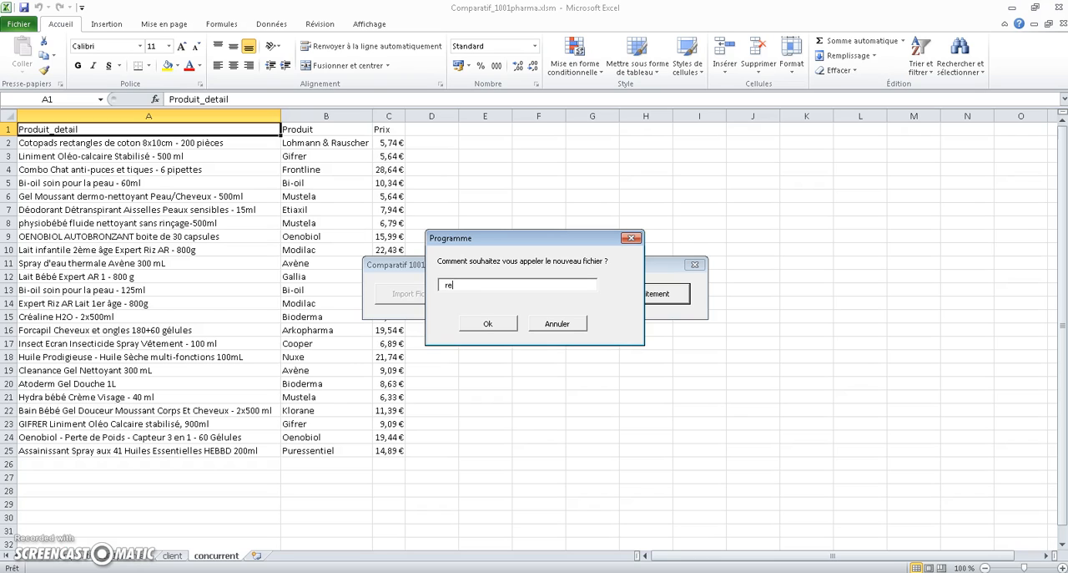
click(477, 324)
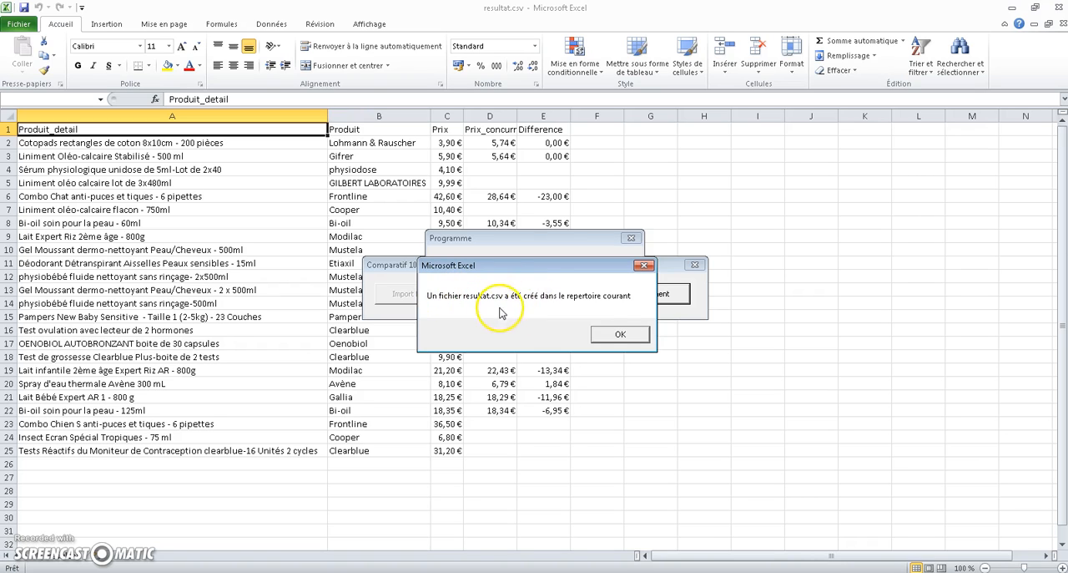
click(611, 333)
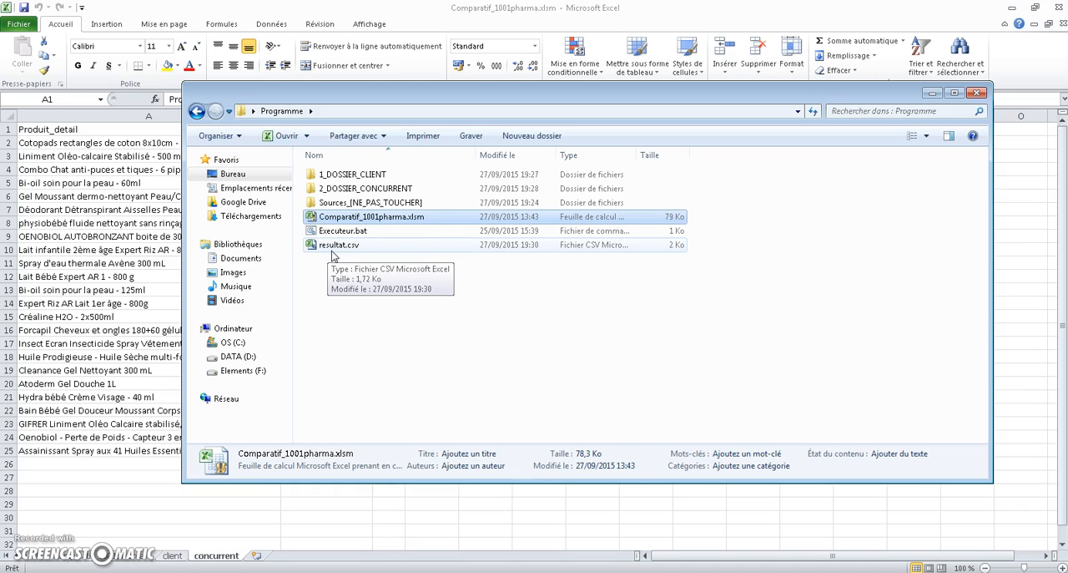
Open resultat.csv from the Programme folder and autofit the Prix_concurrent column width
click(331, 247)
double_click(330, 247)
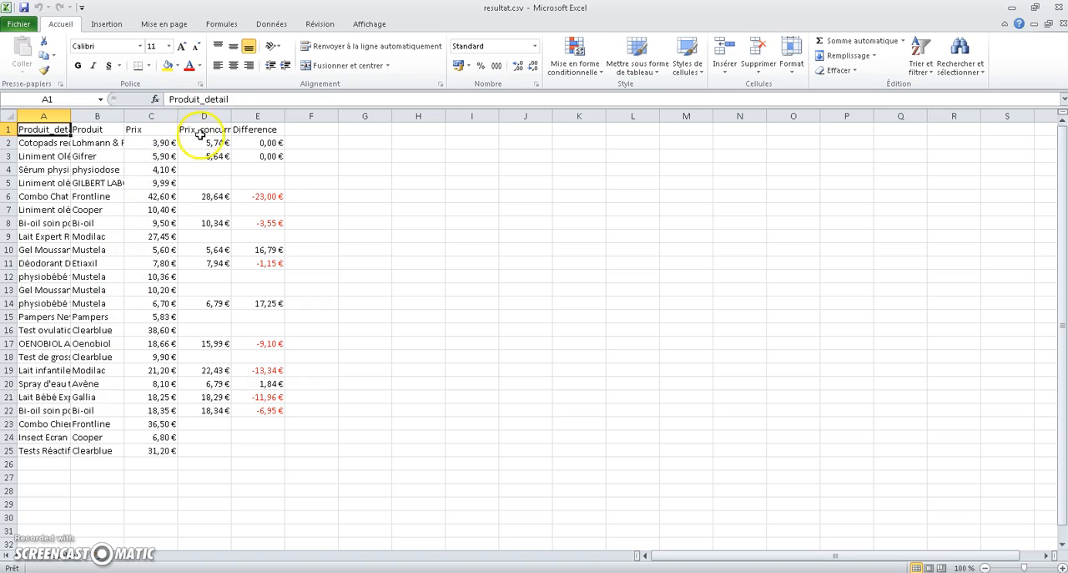
double_click(232, 117)
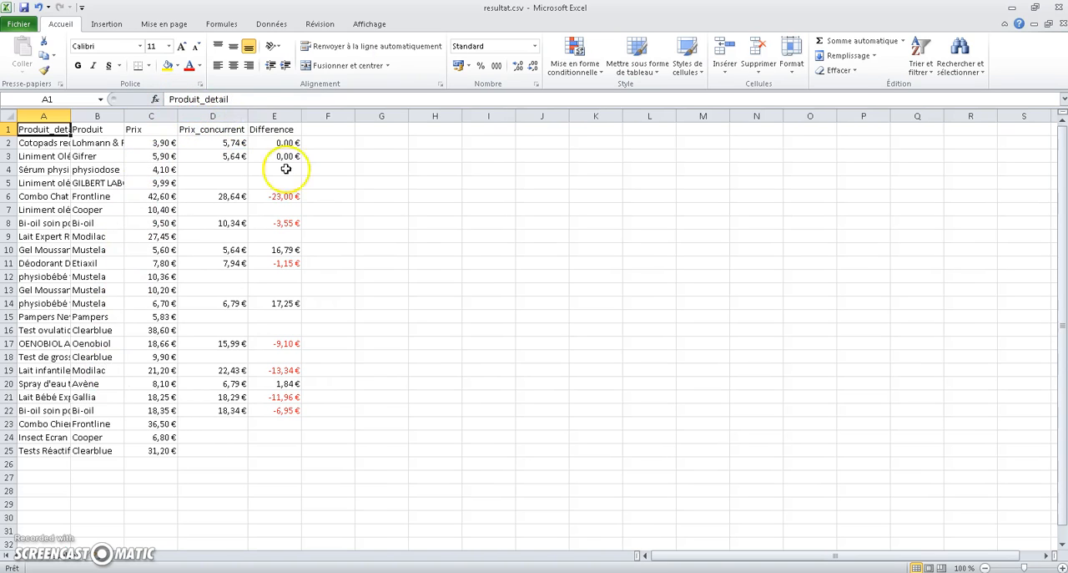